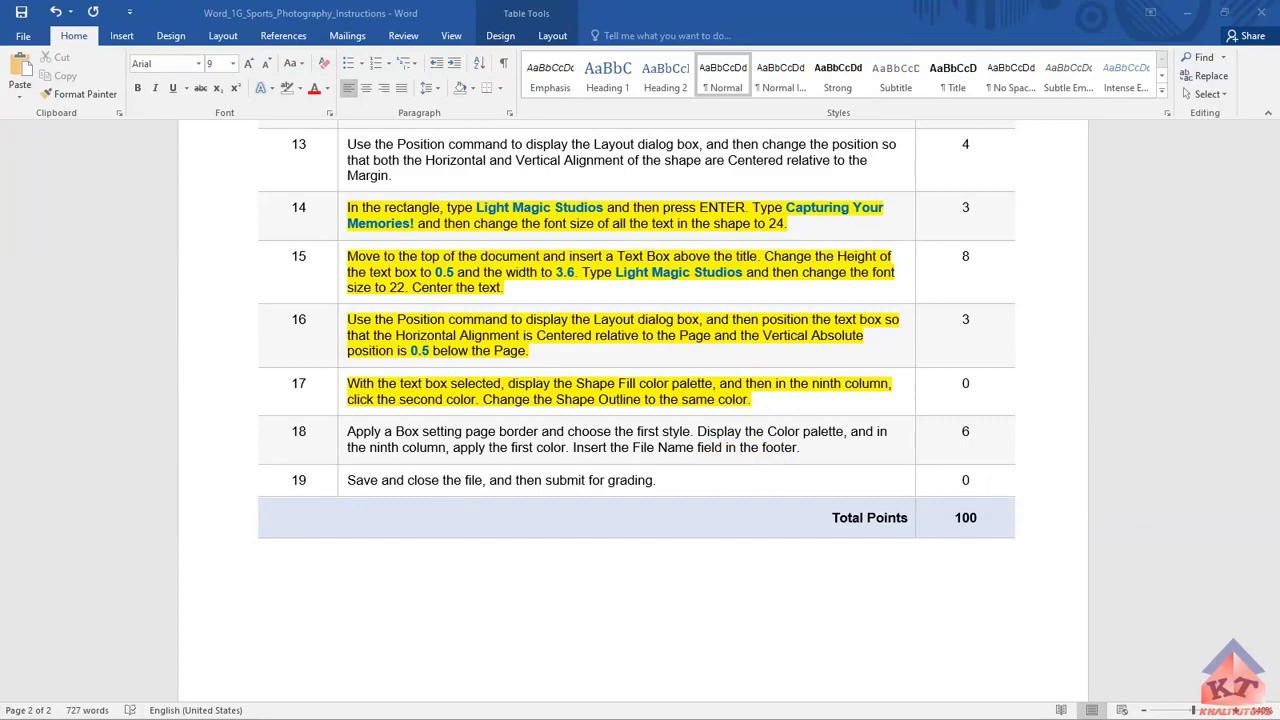
Switch from the instructions window to the Sports and Team Photography flyer
key(alt+Tab)
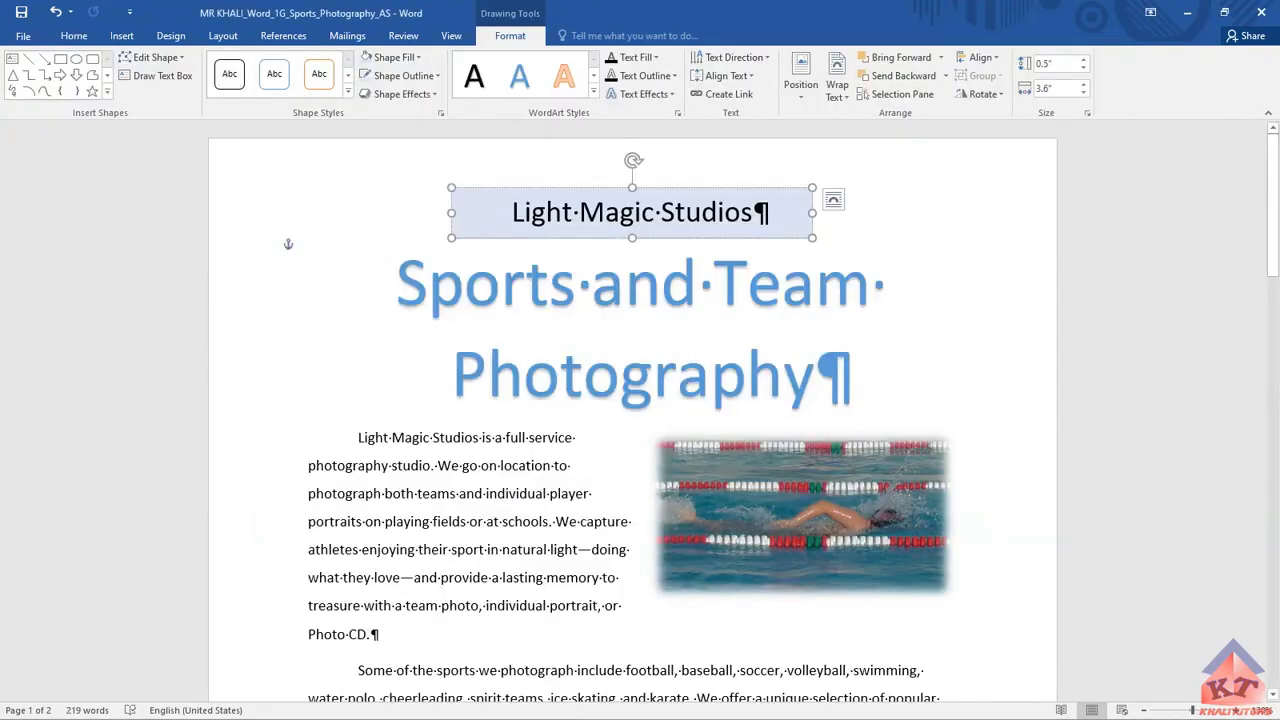
Deselect the Light Magic Studios text box and open the flyer's Page Setup dialog from the Layout tab
scroll(729, 257, down, 6)
scroll(731, 270, up, 6)
click(1103, 249)
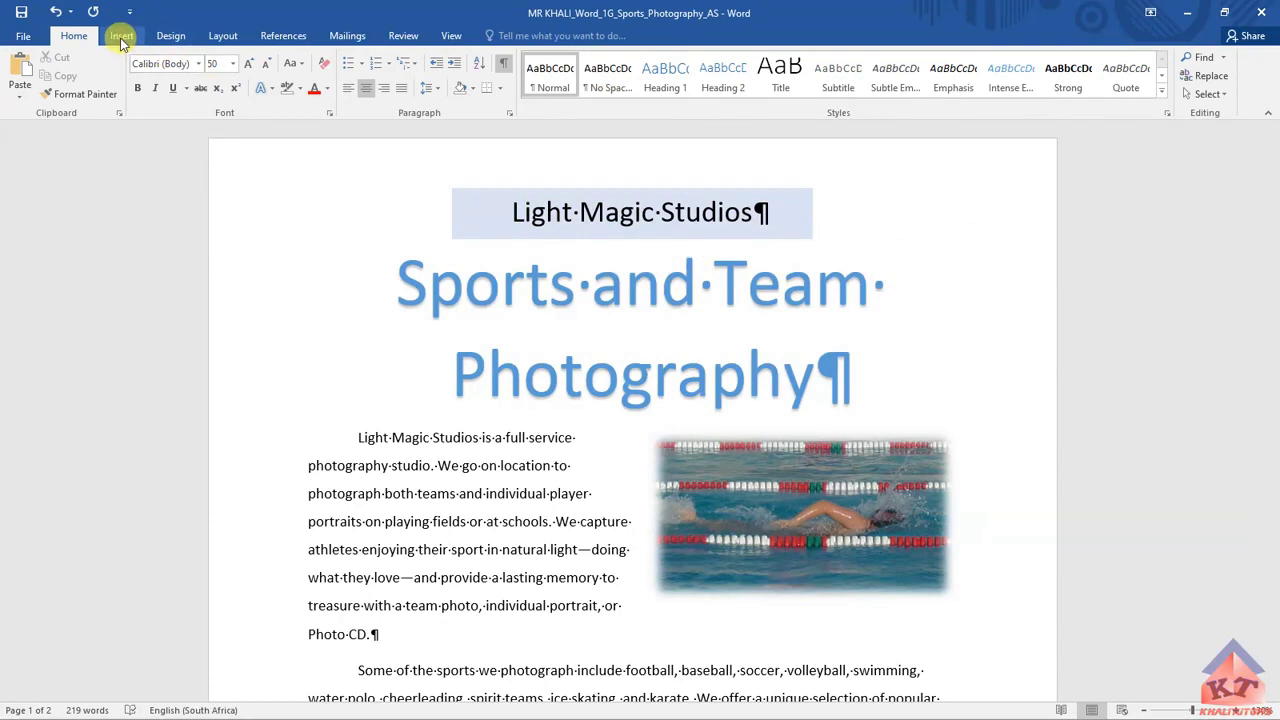
click(224, 37)
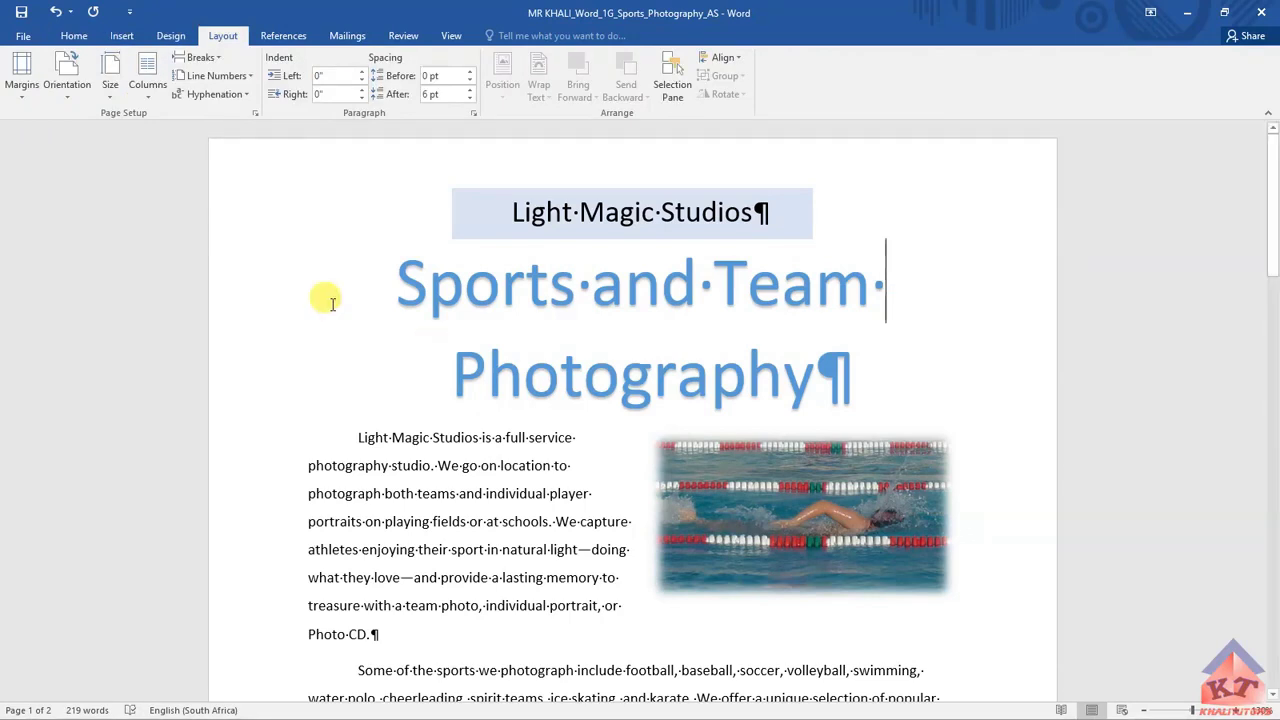
click(256, 118)
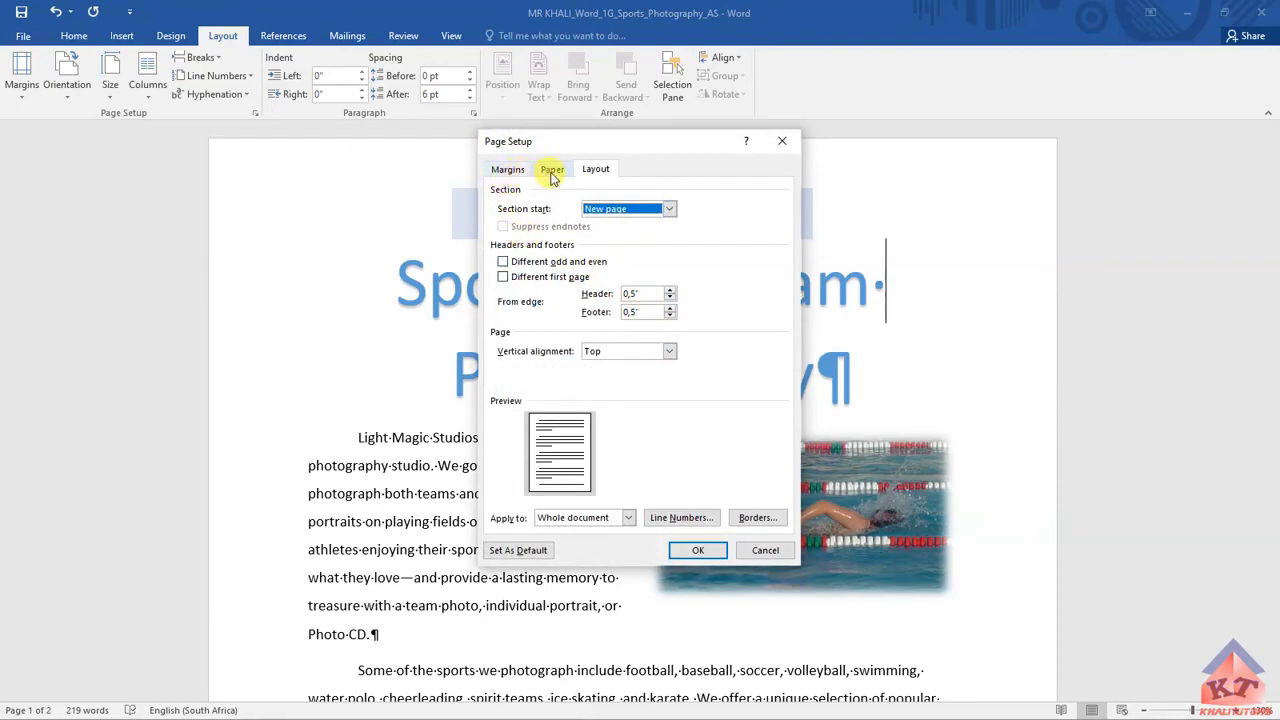
Apply a thin single-line Box page border to the whole flyer document
click(770, 521)
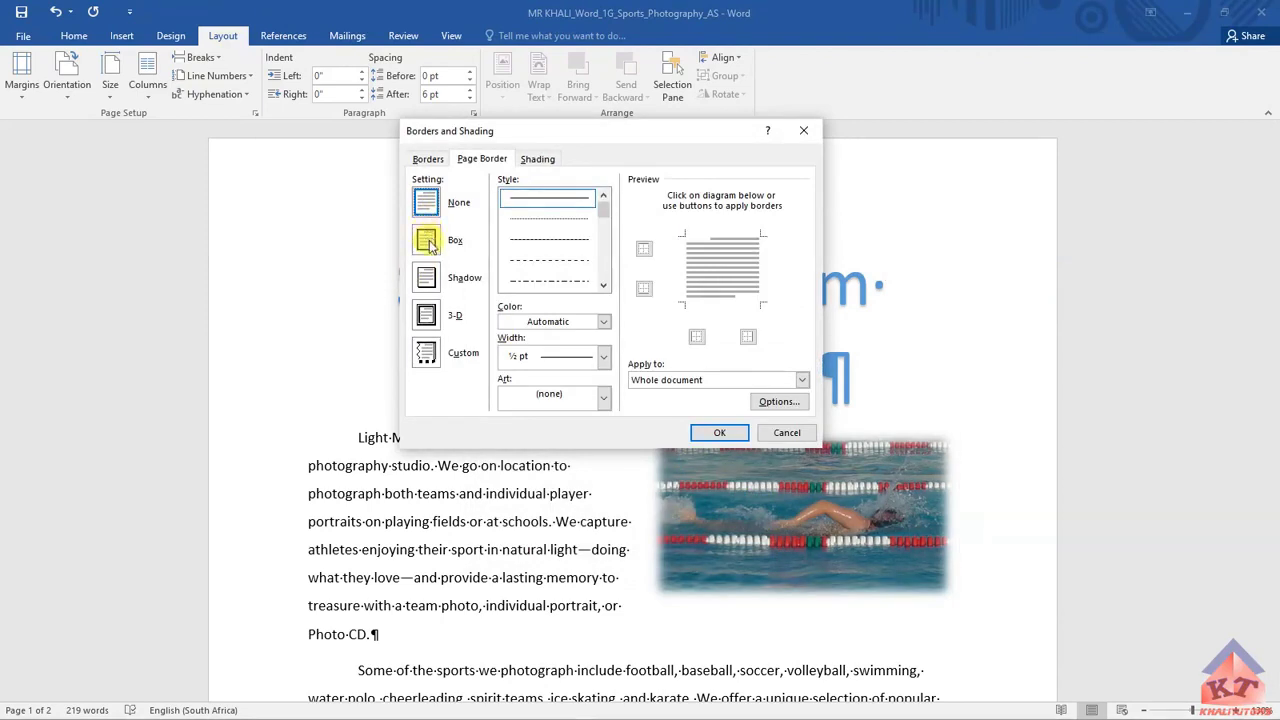
click(429, 240)
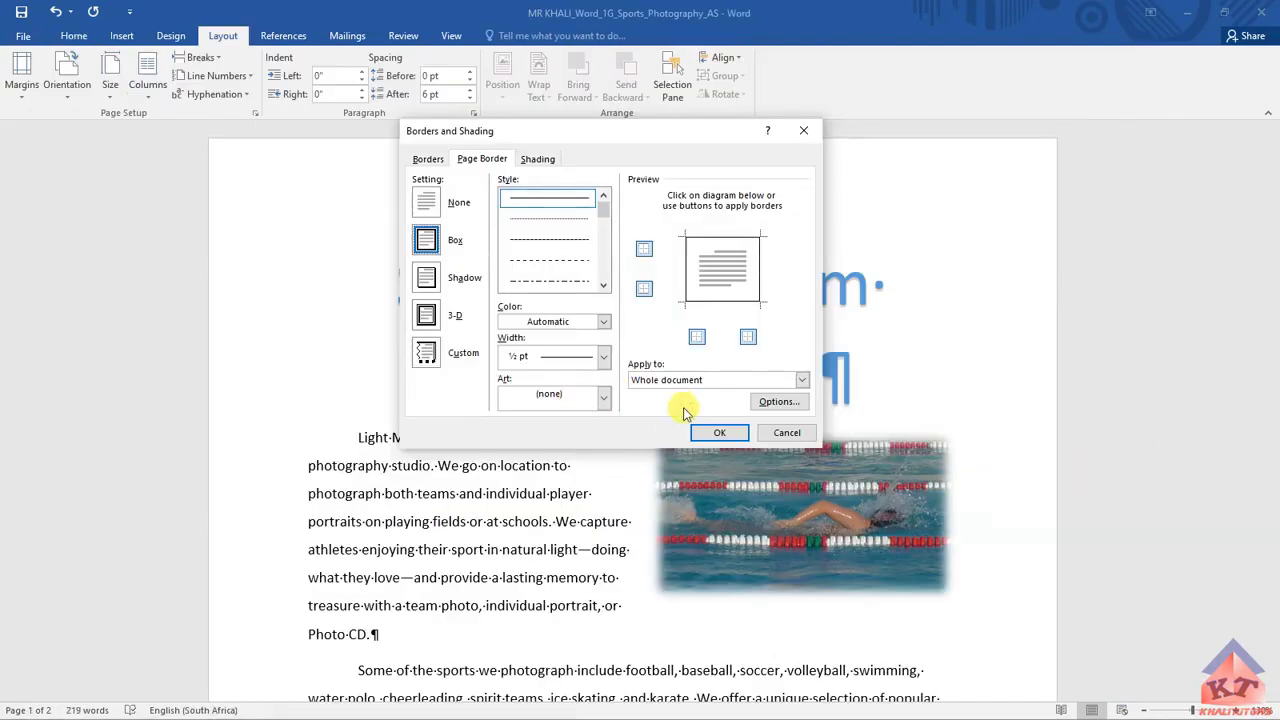
click(718, 433)
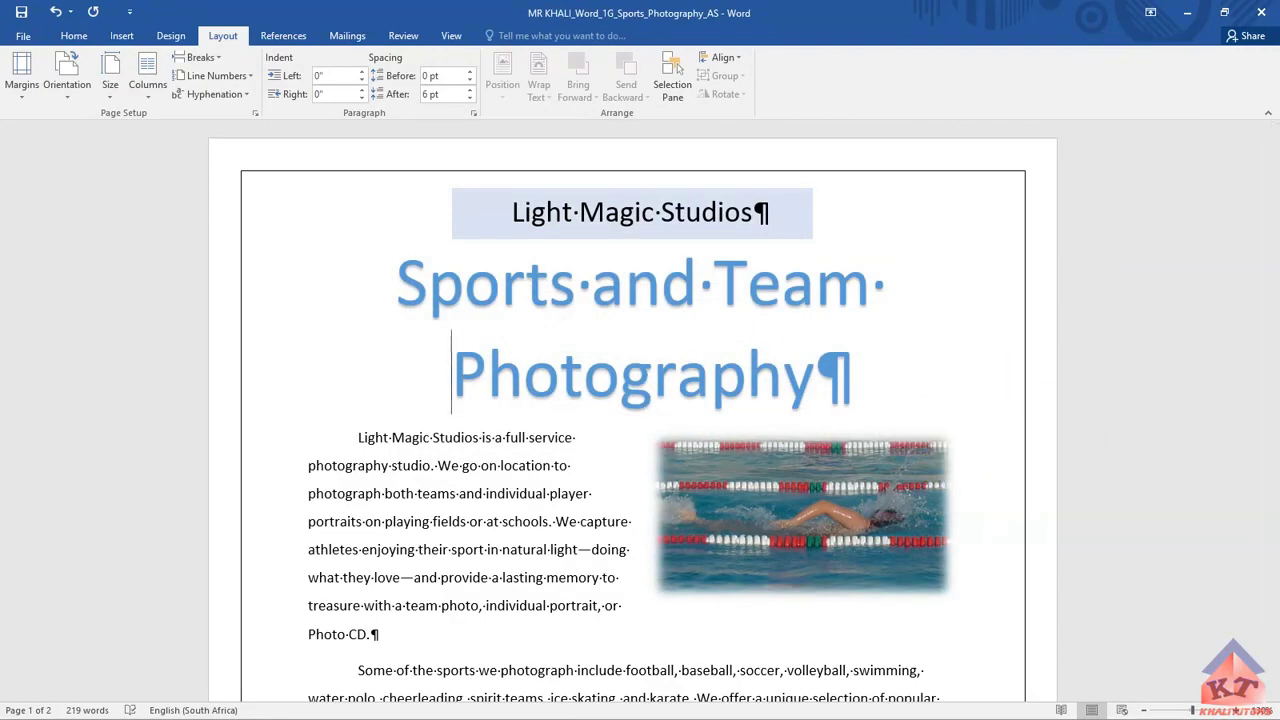
Highlight the first sentence of row 18 in the instructions yellow, then return to the flyer
key(alt+Tab)
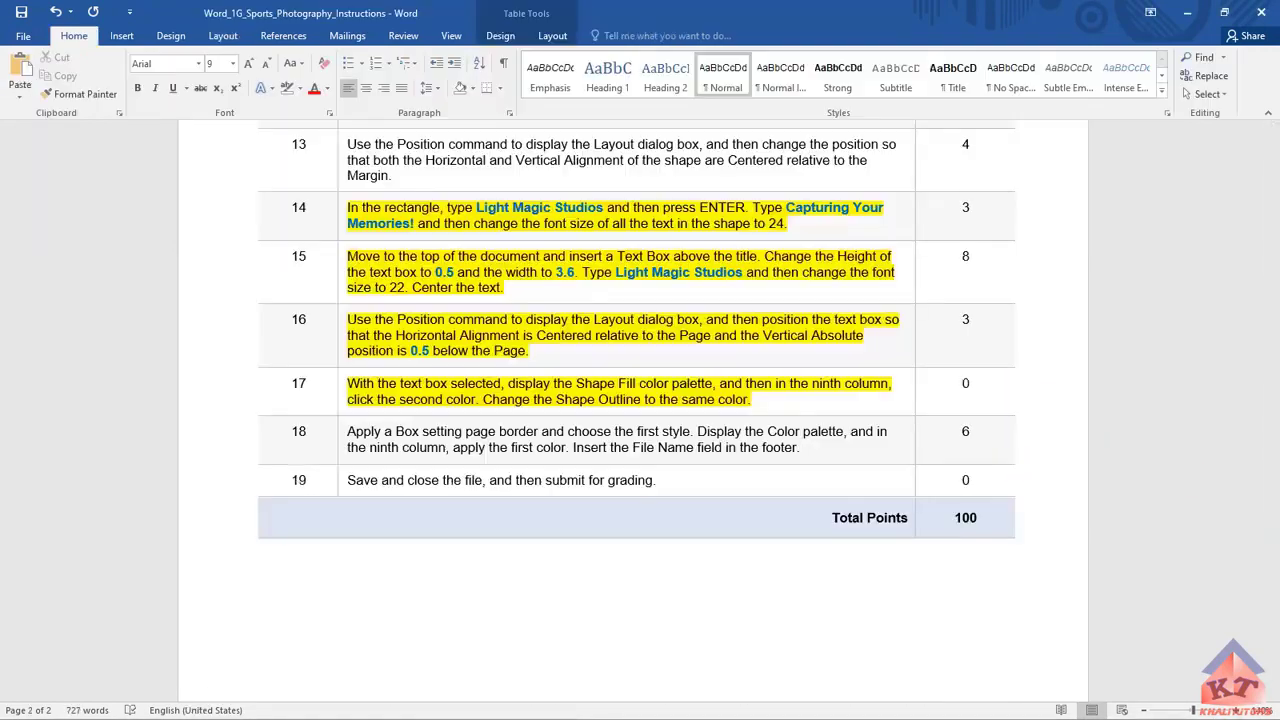
click(725, 432)
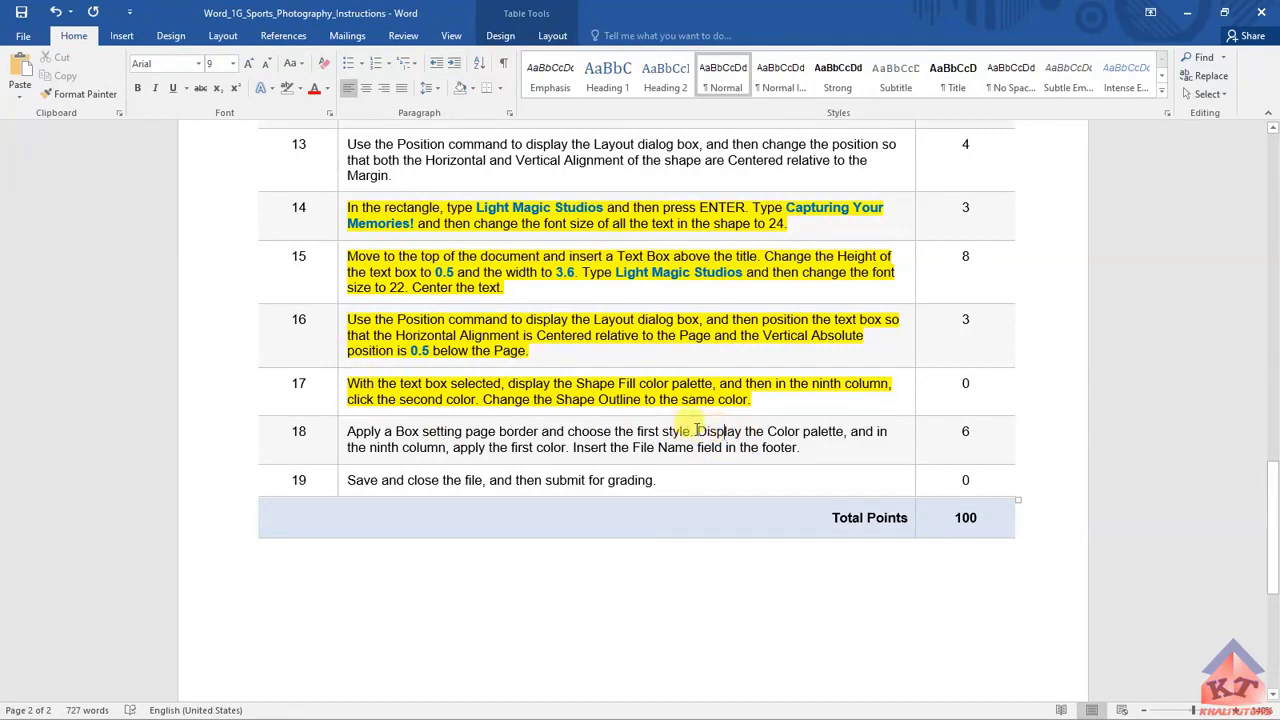
drag(690, 431, 335, 431)
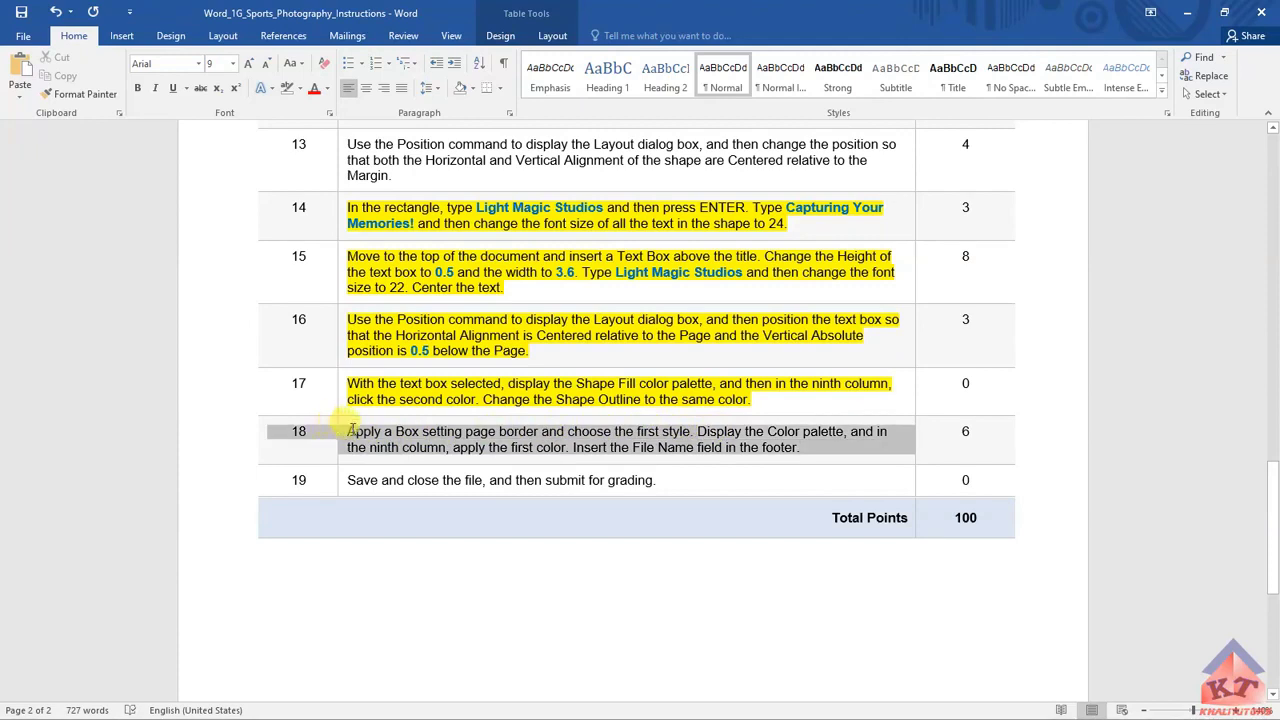
click(696, 431)
drag(693, 431, 341, 433)
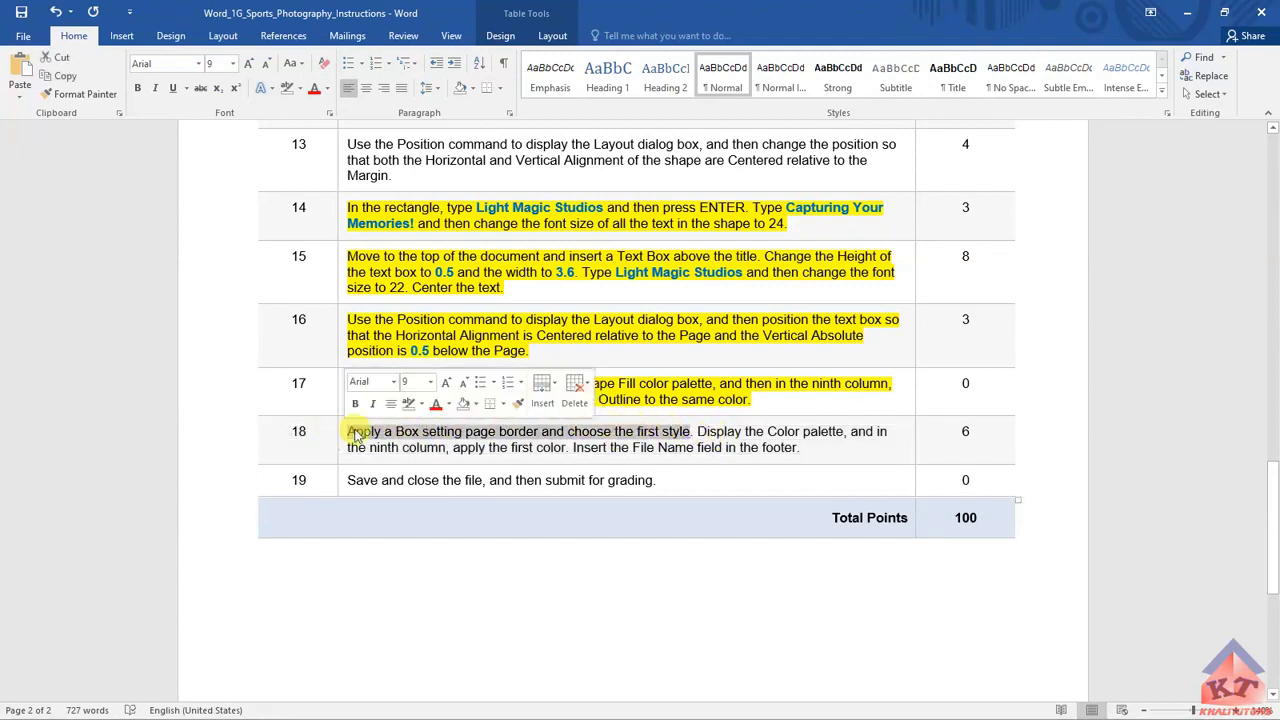
click(287, 92)
click(302, 90)
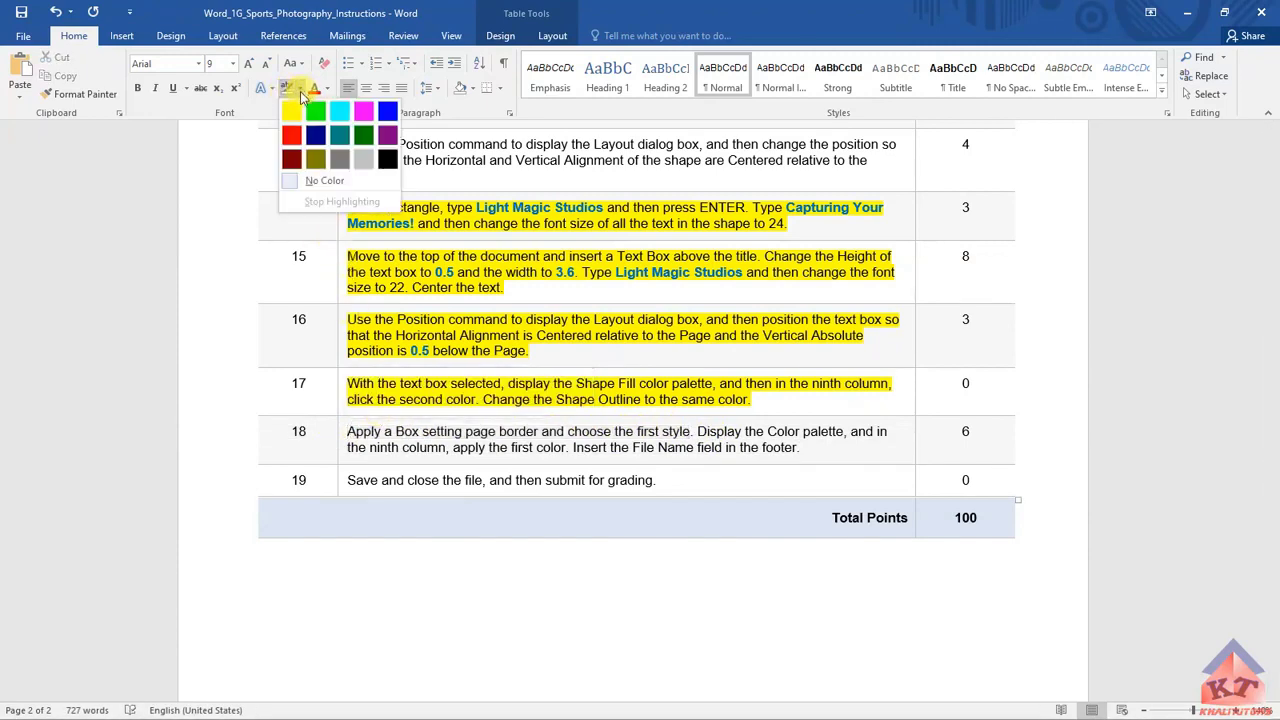
click(293, 113)
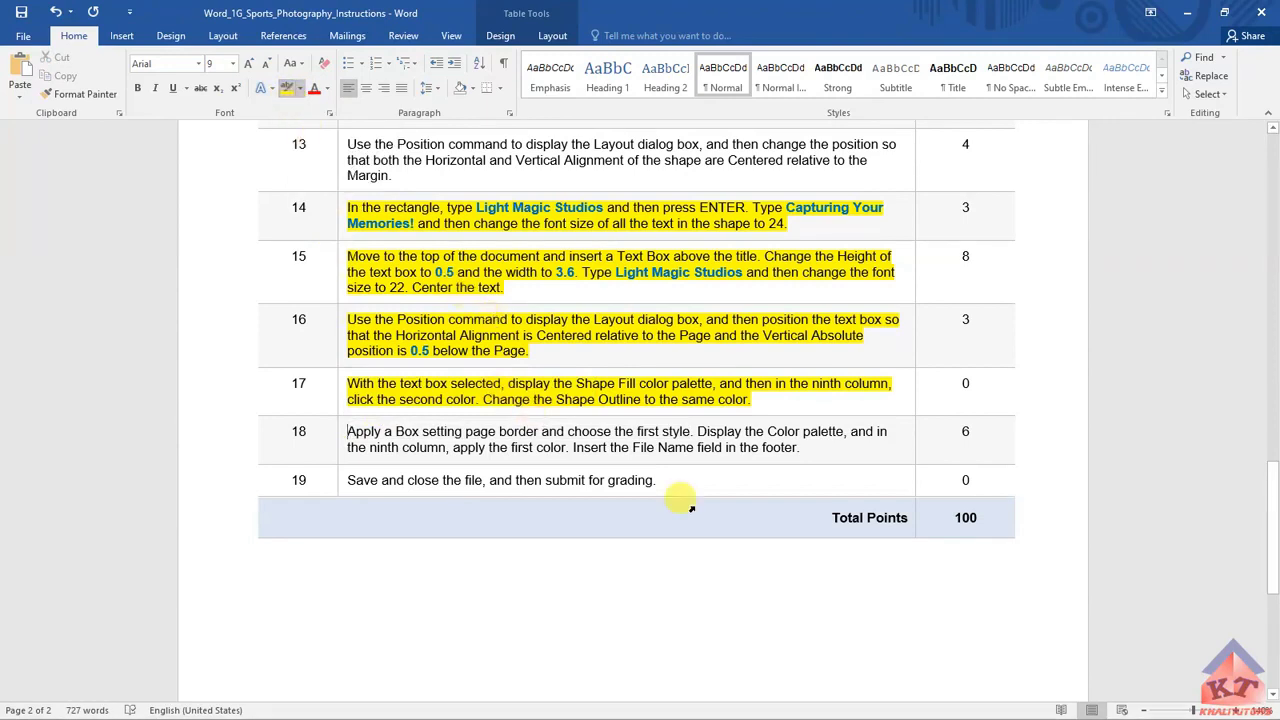
drag(694, 431, 345, 431)
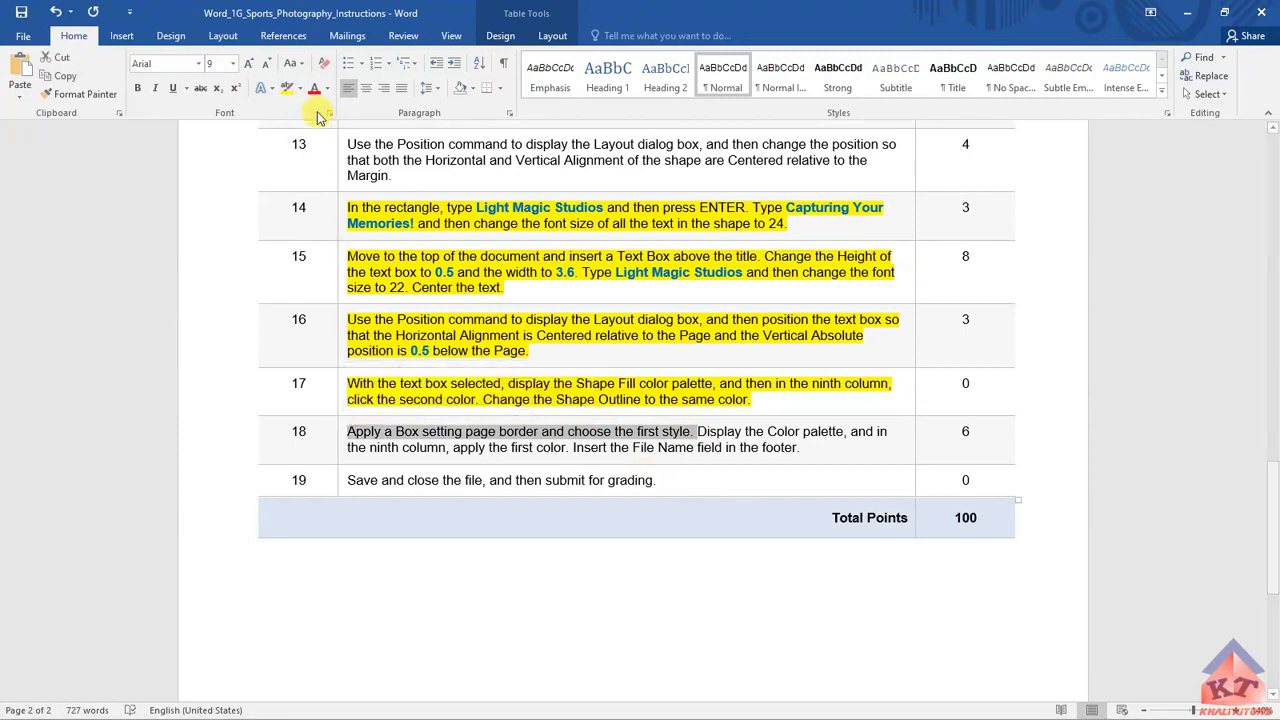
click(287, 88)
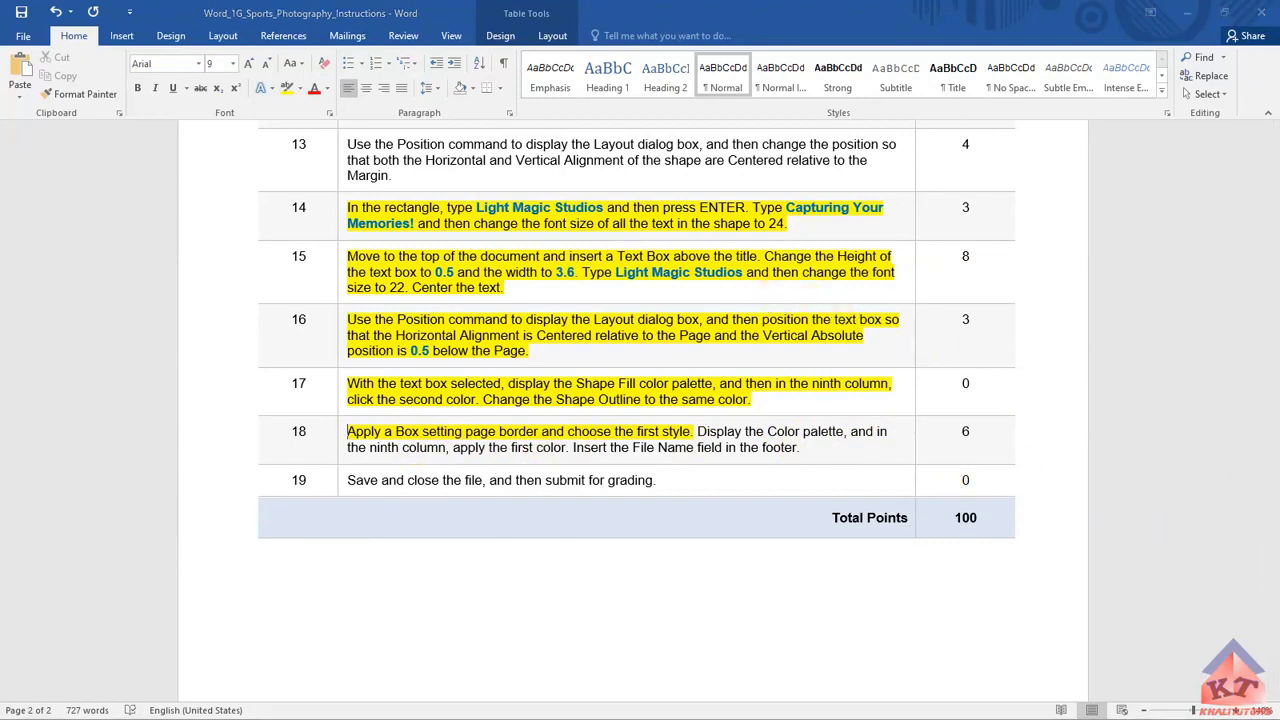
key(alt+Tab)
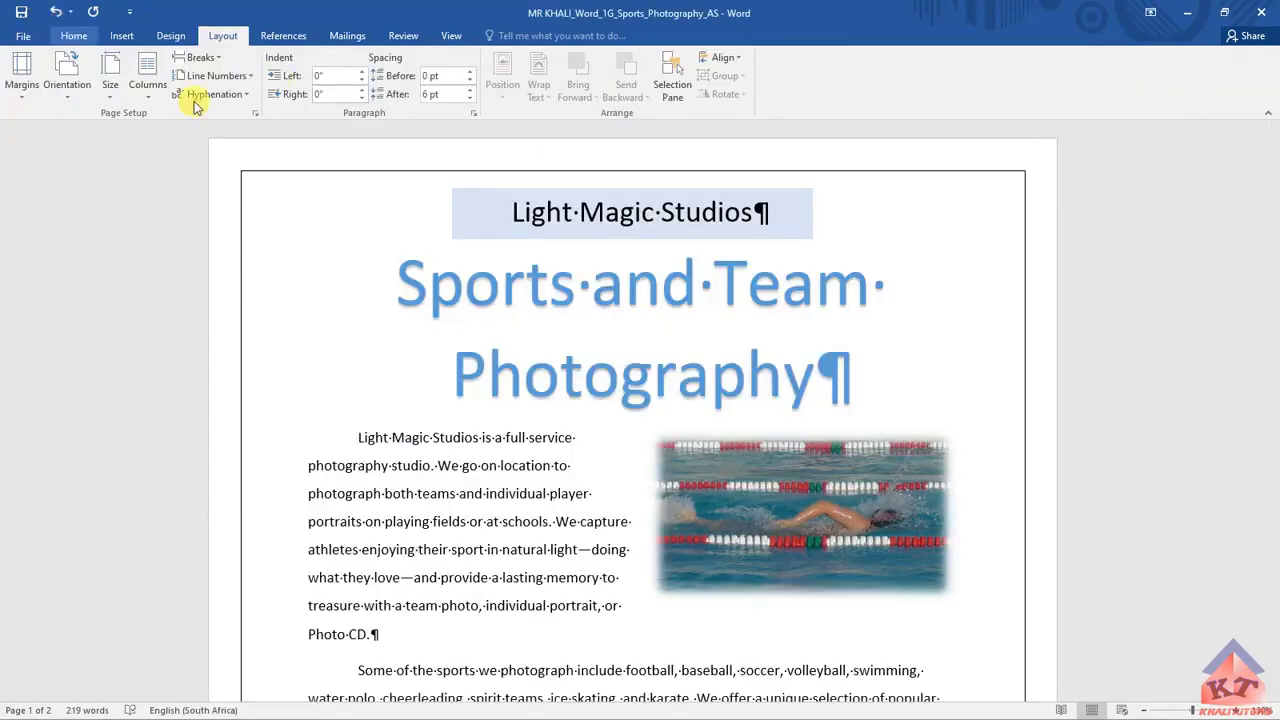
Change the flyer's box page border colour to blue
click(255, 113)
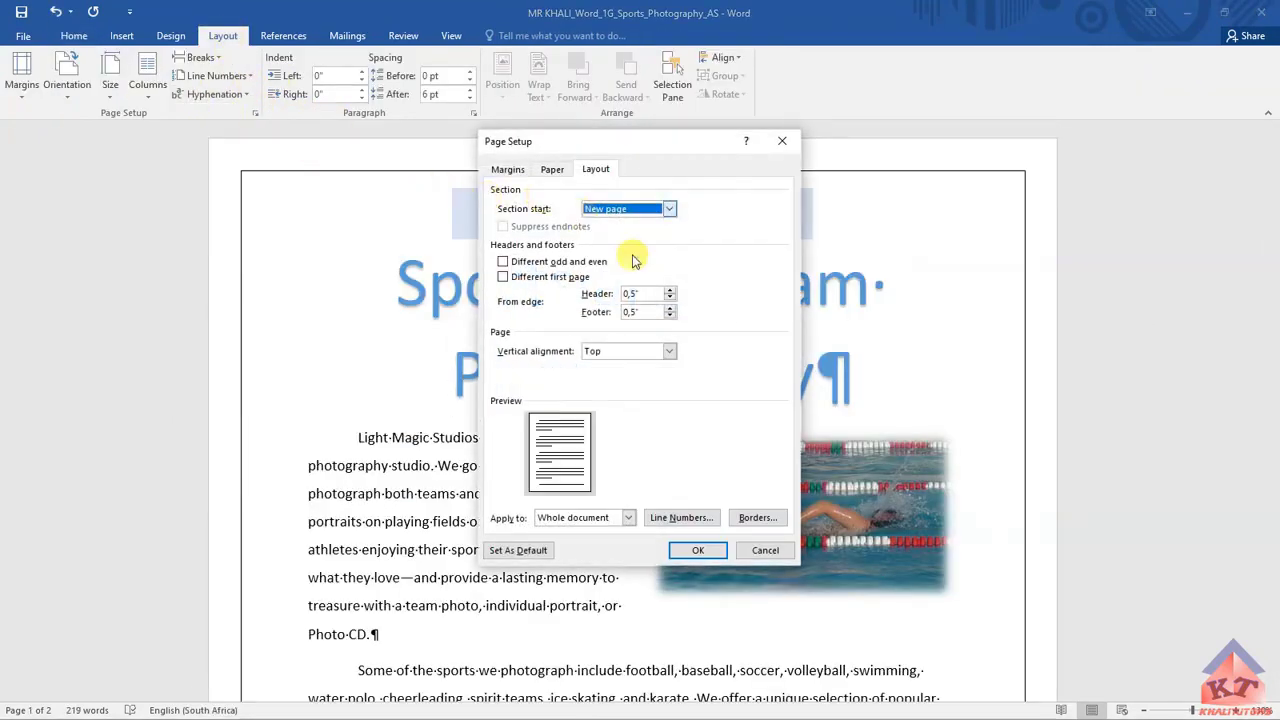
click(757, 517)
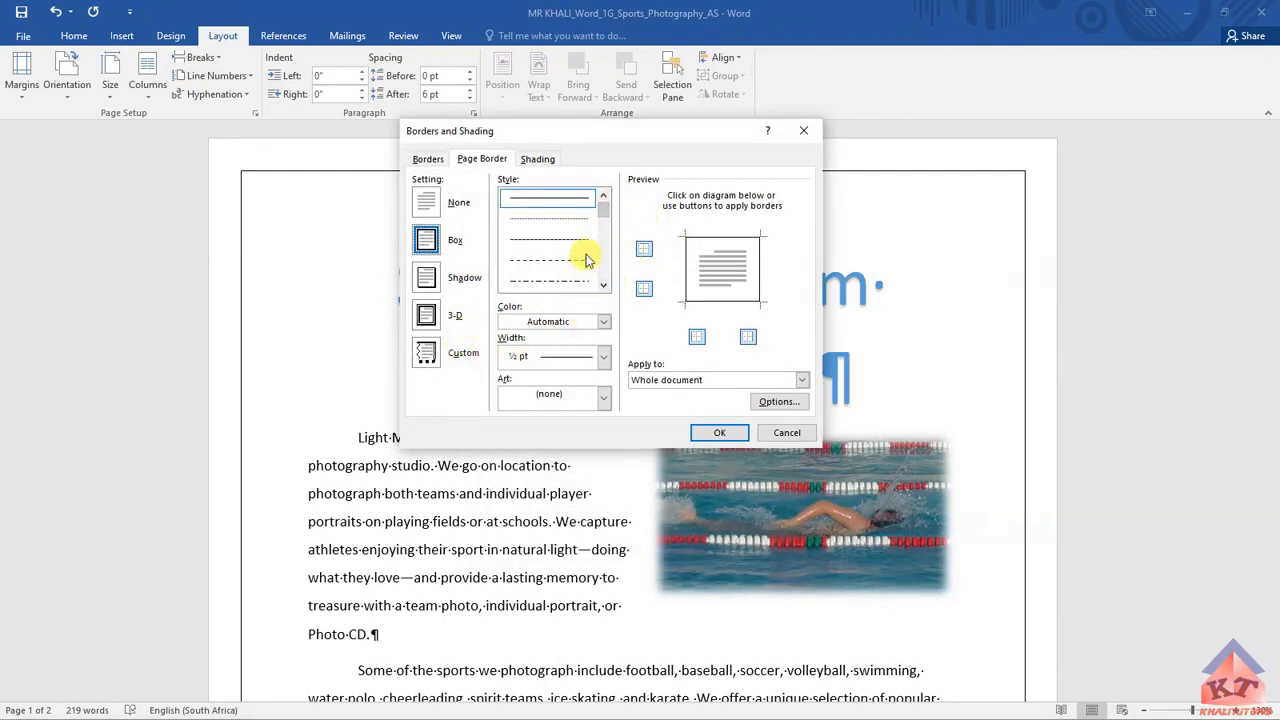
click(604, 323)
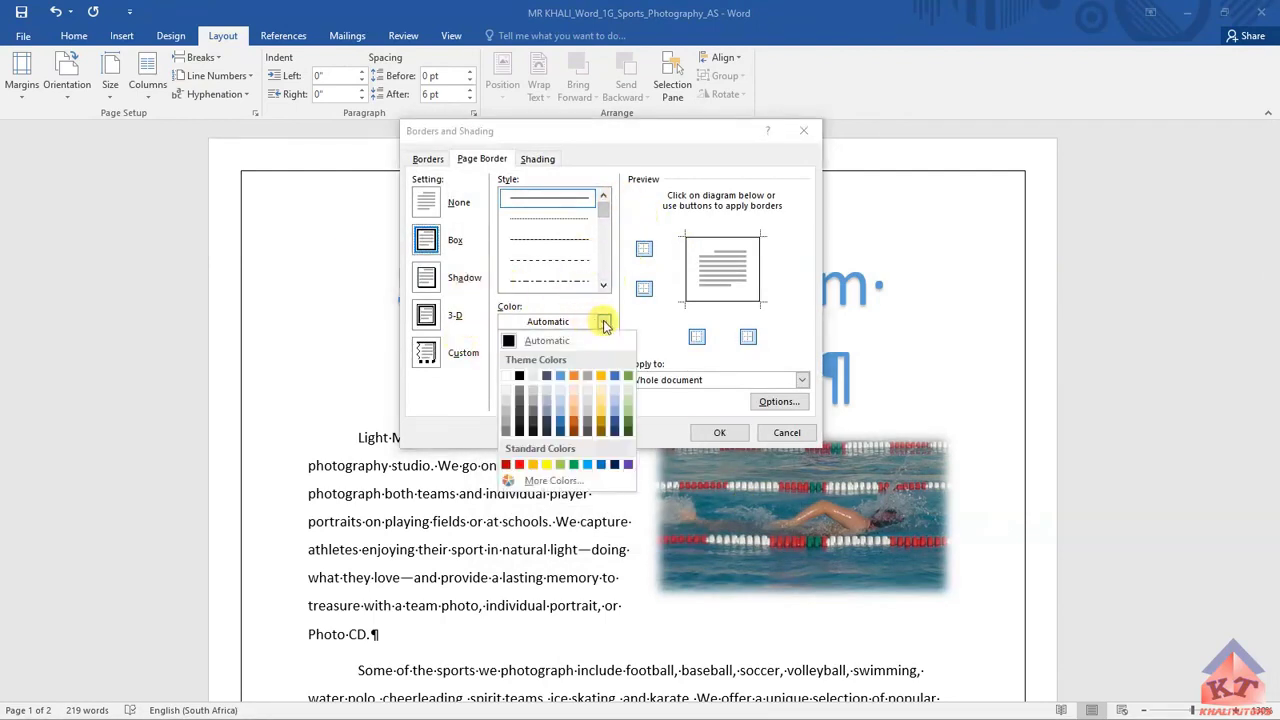
click(614, 377)
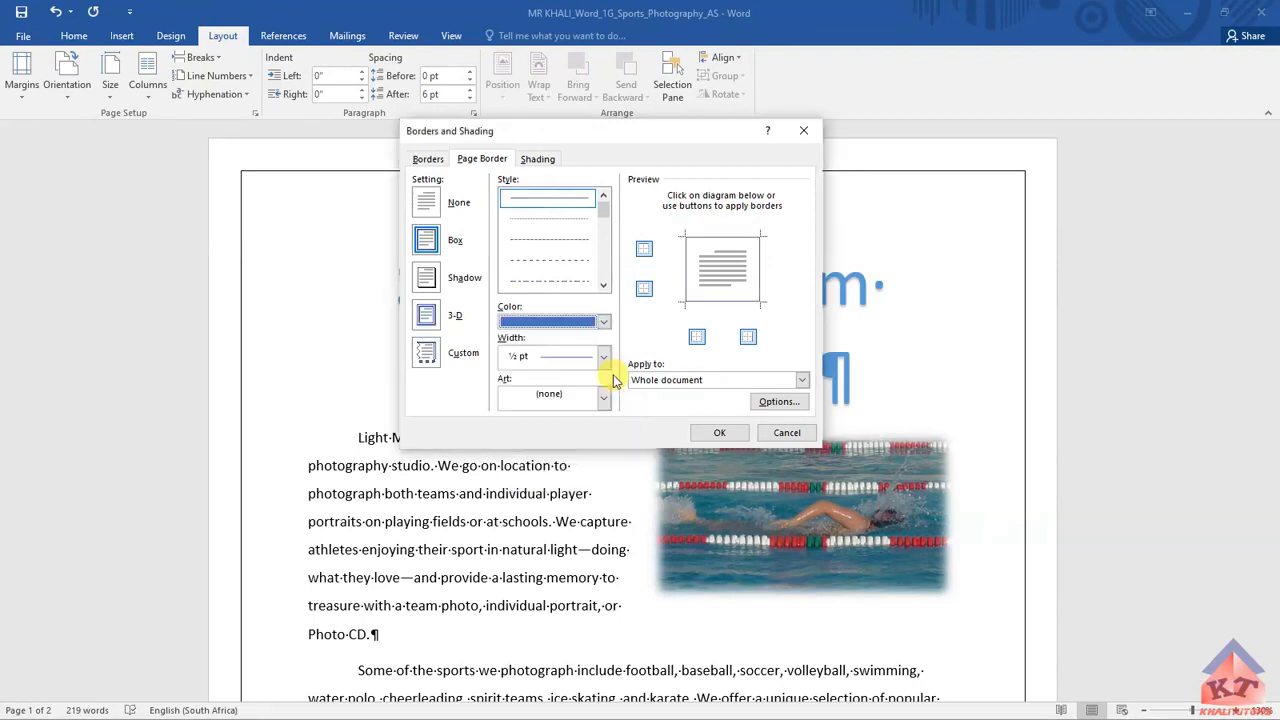
click(719, 436)
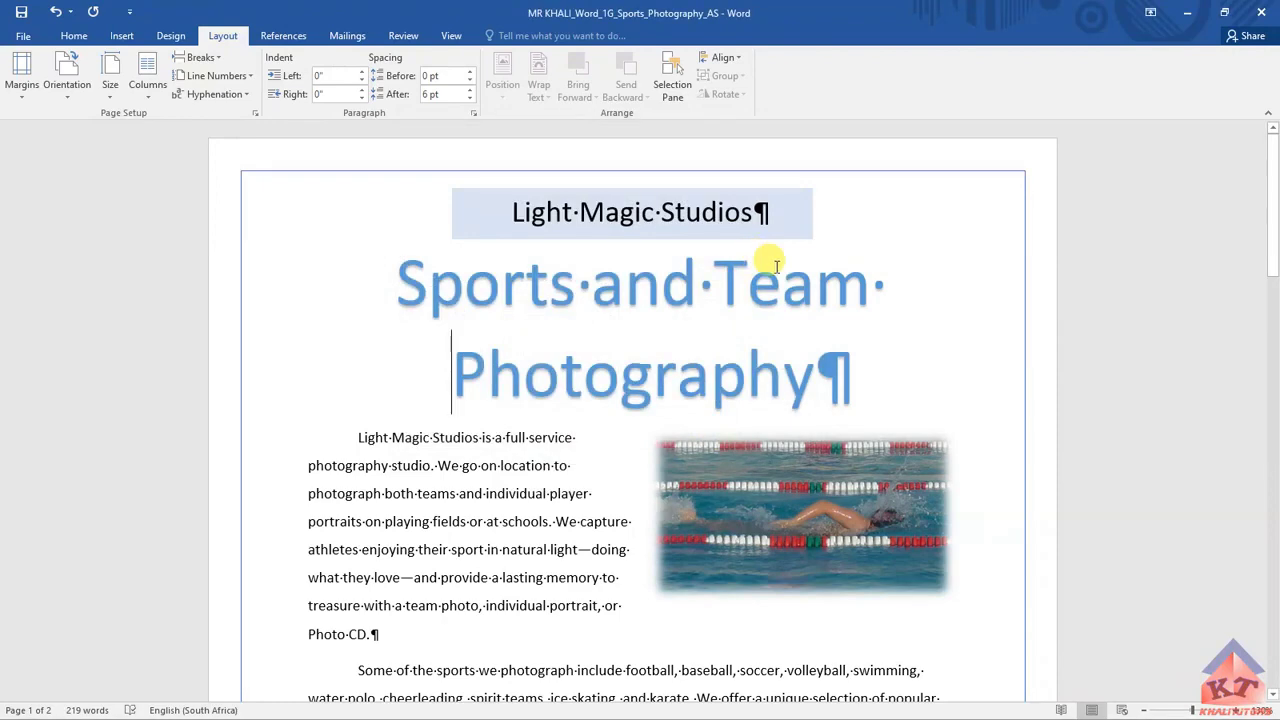
Scroll through the bordered flyer pages, then switch to the instructions document
scroll(786, 203, down, 4)
scroll(786, 203, down, 5)
scroll(791, 201, up, 2)
scroll(790, 199, down, 2)
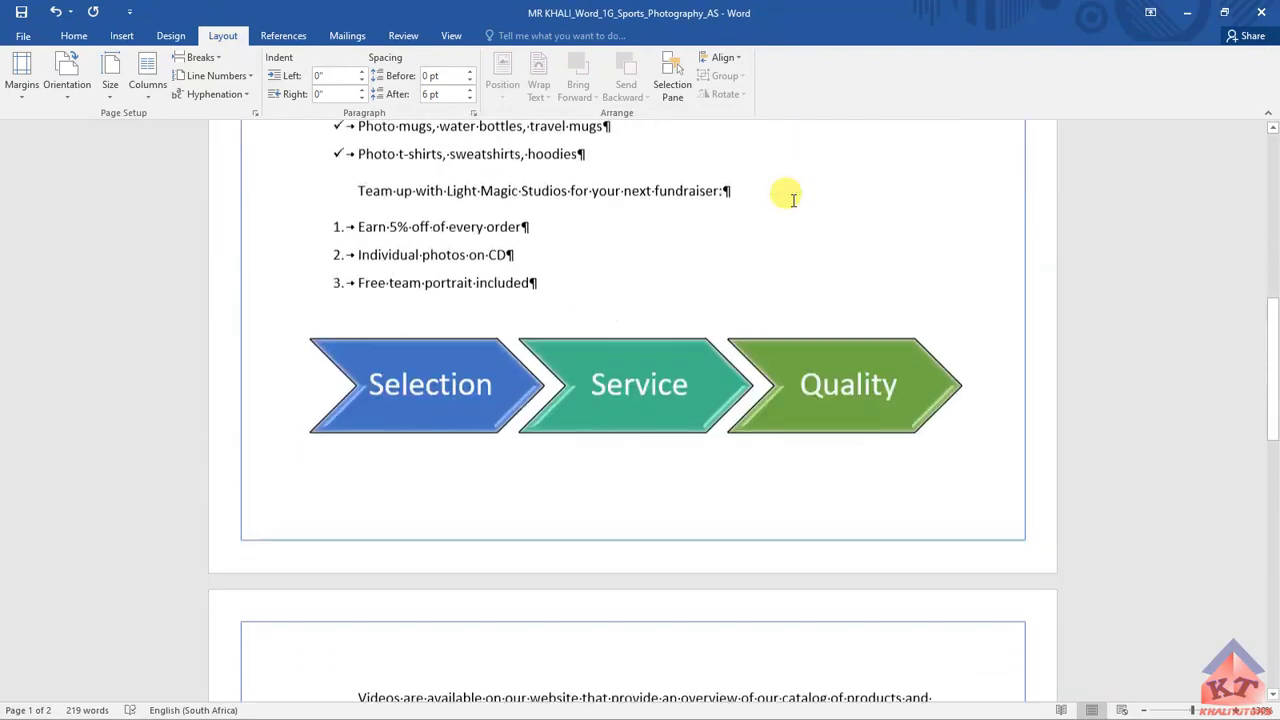
scroll(791, 201, down, 1)
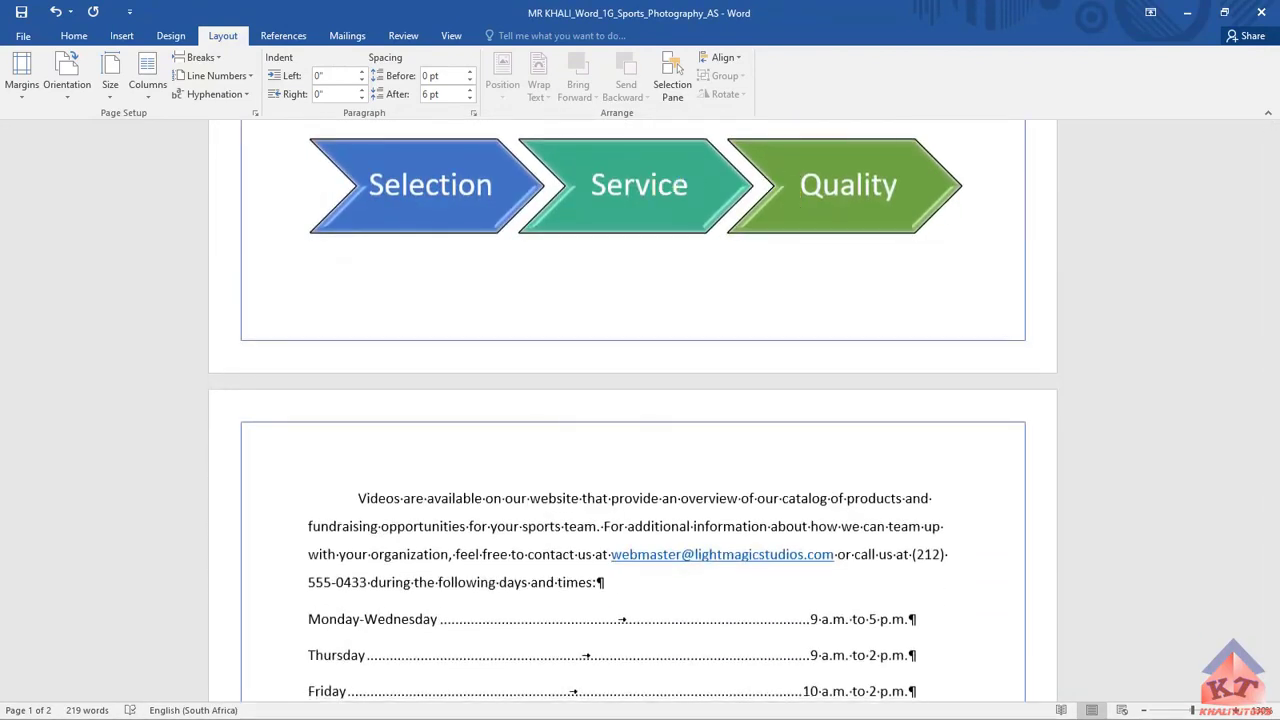
key(alt+Tab)
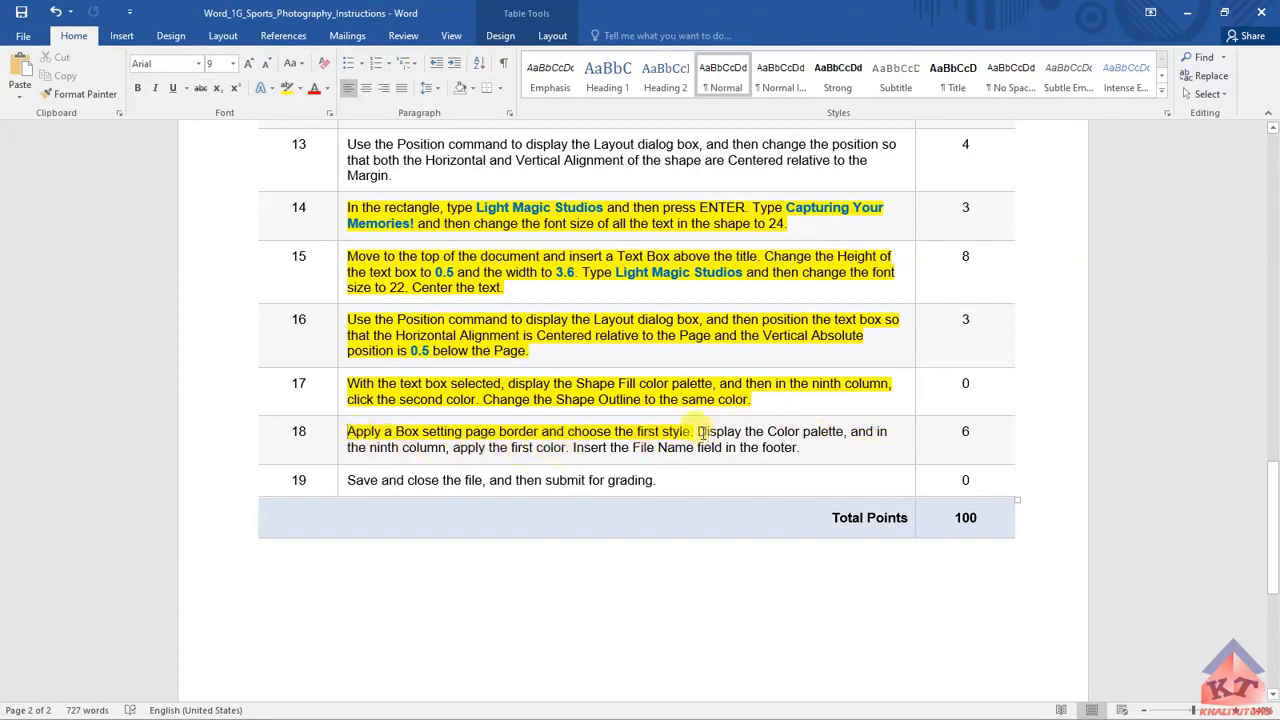
Highlight row 18's page-border colour sentence yellow and save the instructions document
drag(697, 431, 568, 447)
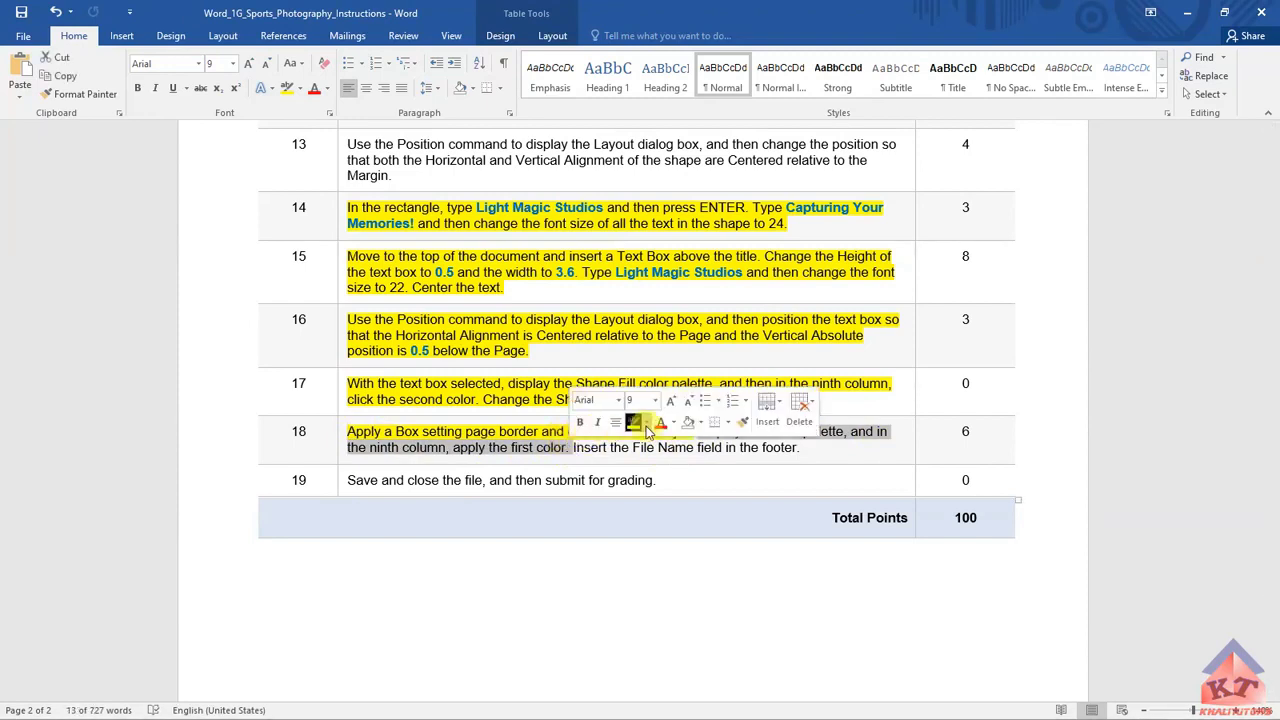
click(633, 421)
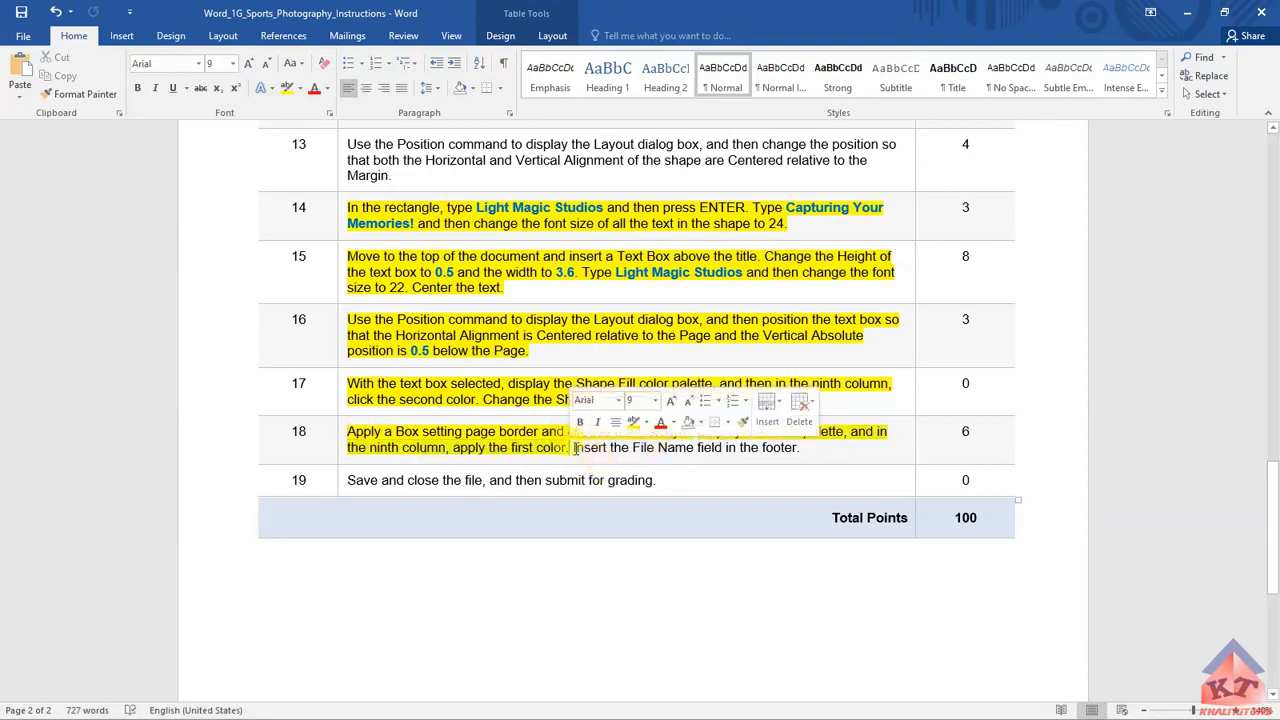
click(672, 465)
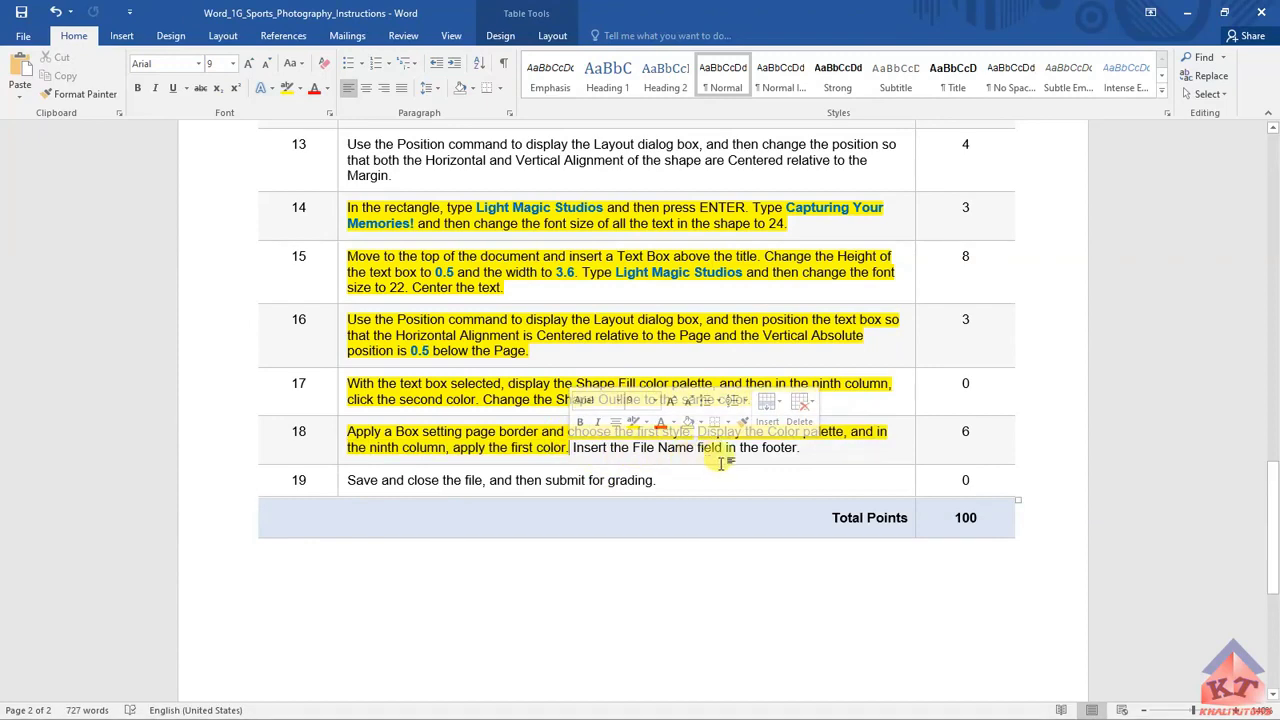
click(812, 455)
click(21, 11)
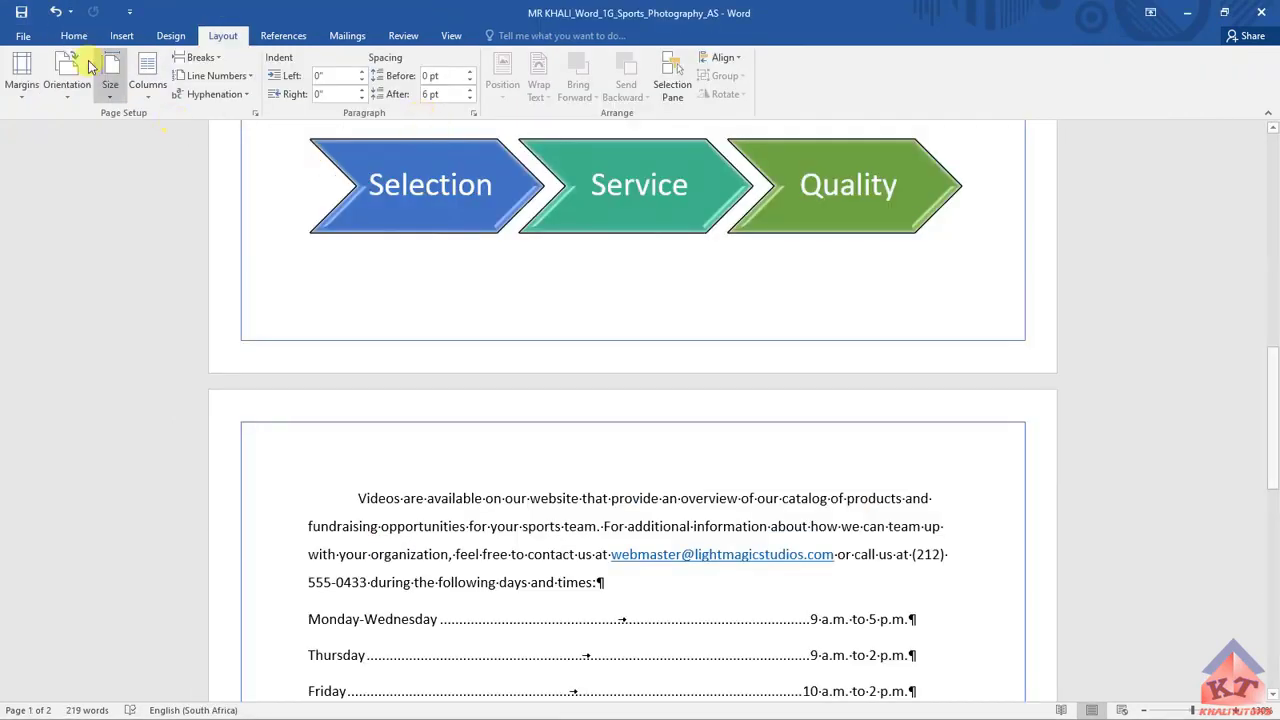
Edit the flyer footer, insert the Document Info File Name field, and exit the footer
click(127, 40)
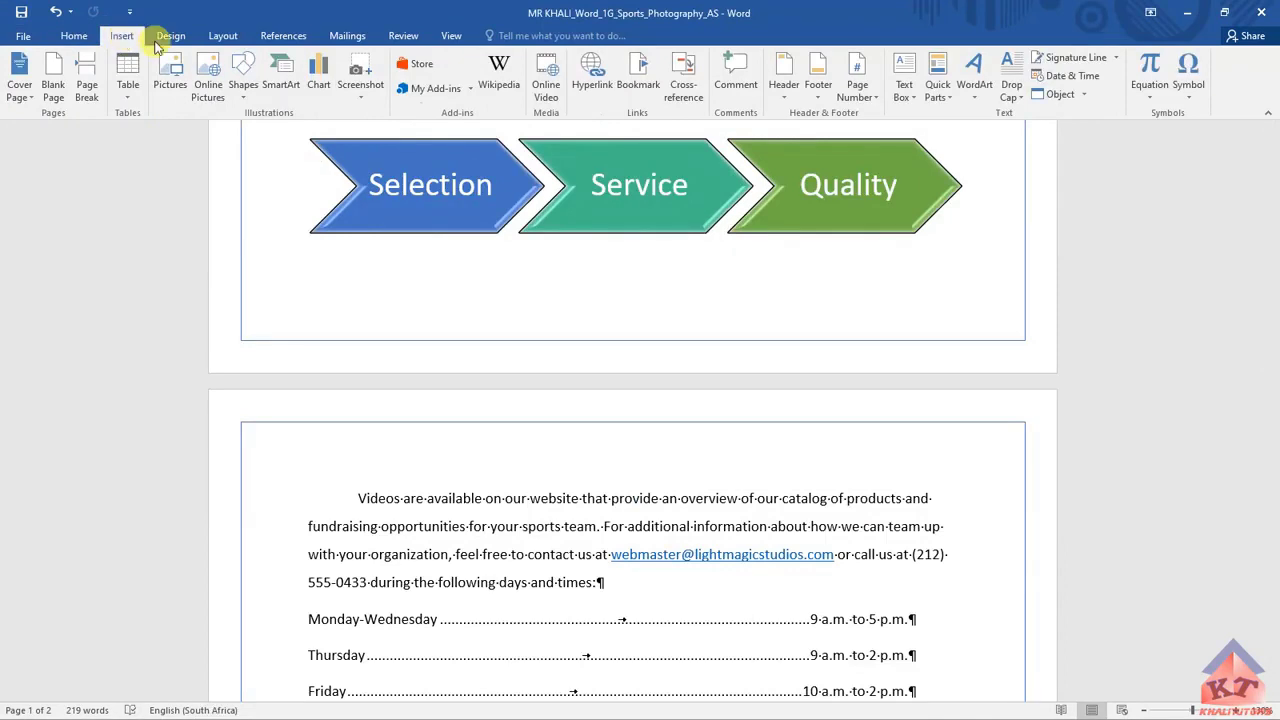
click(818, 82)
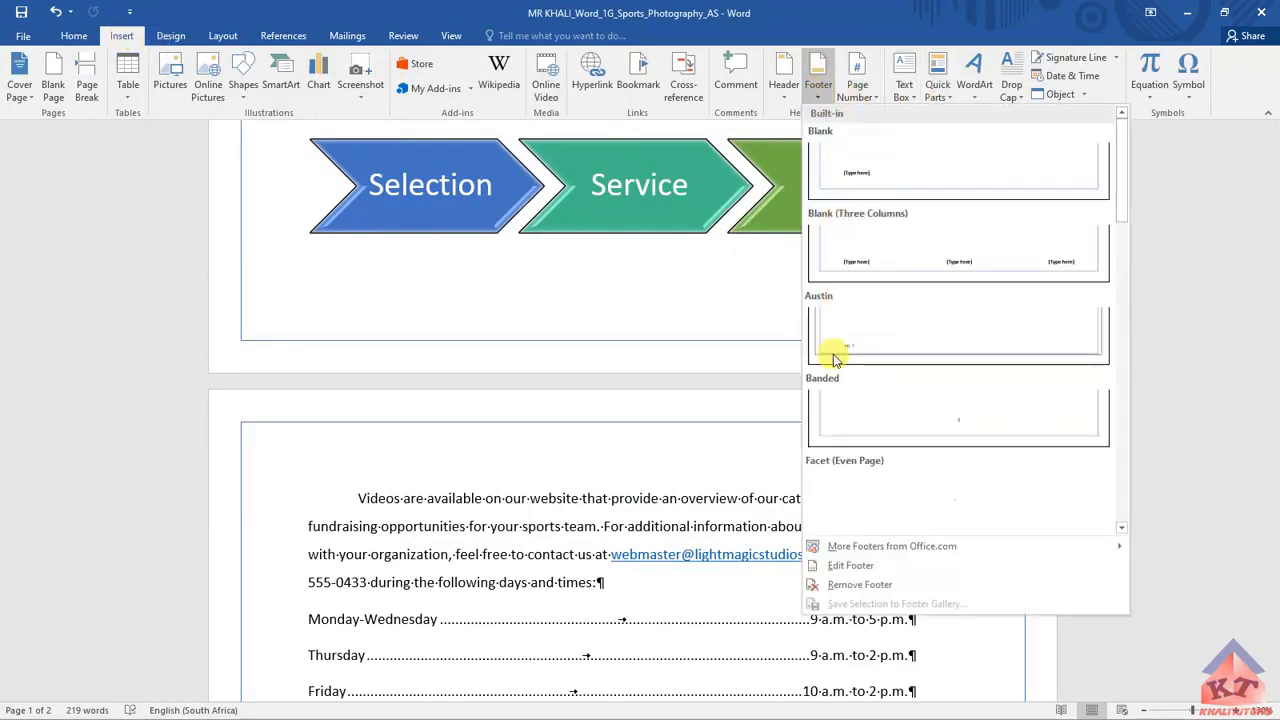
click(869, 566)
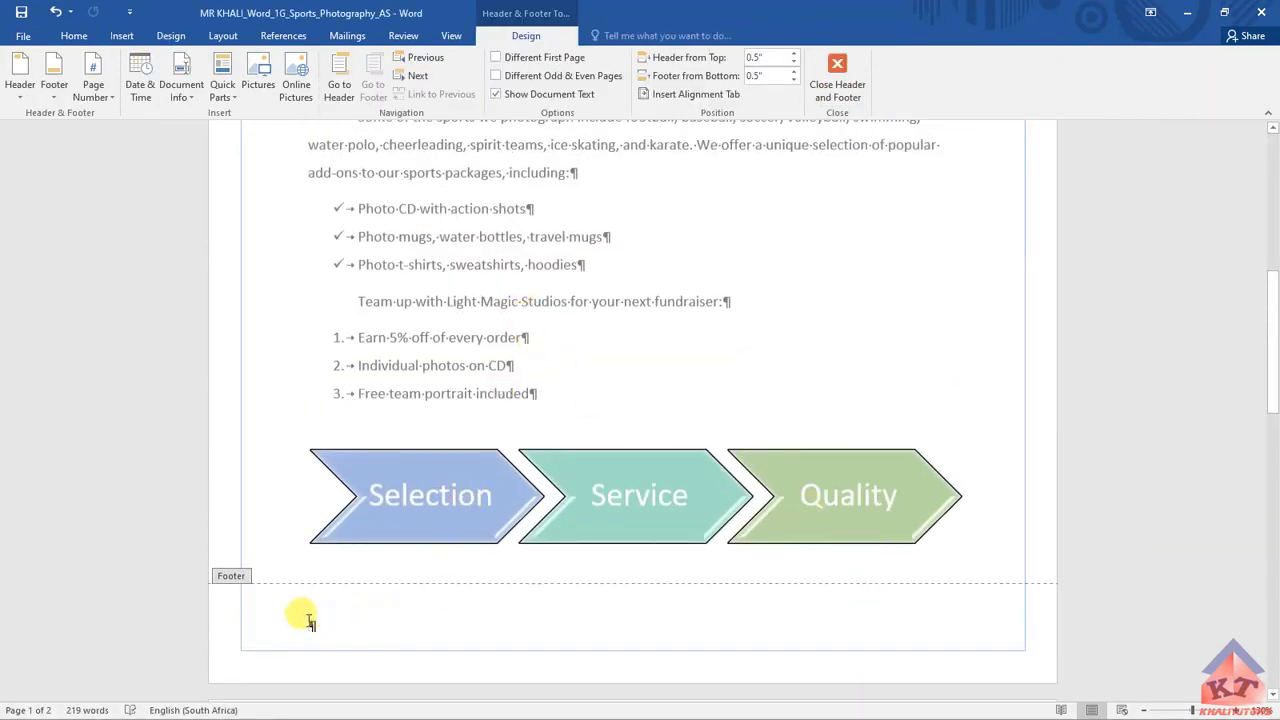
click(193, 96)
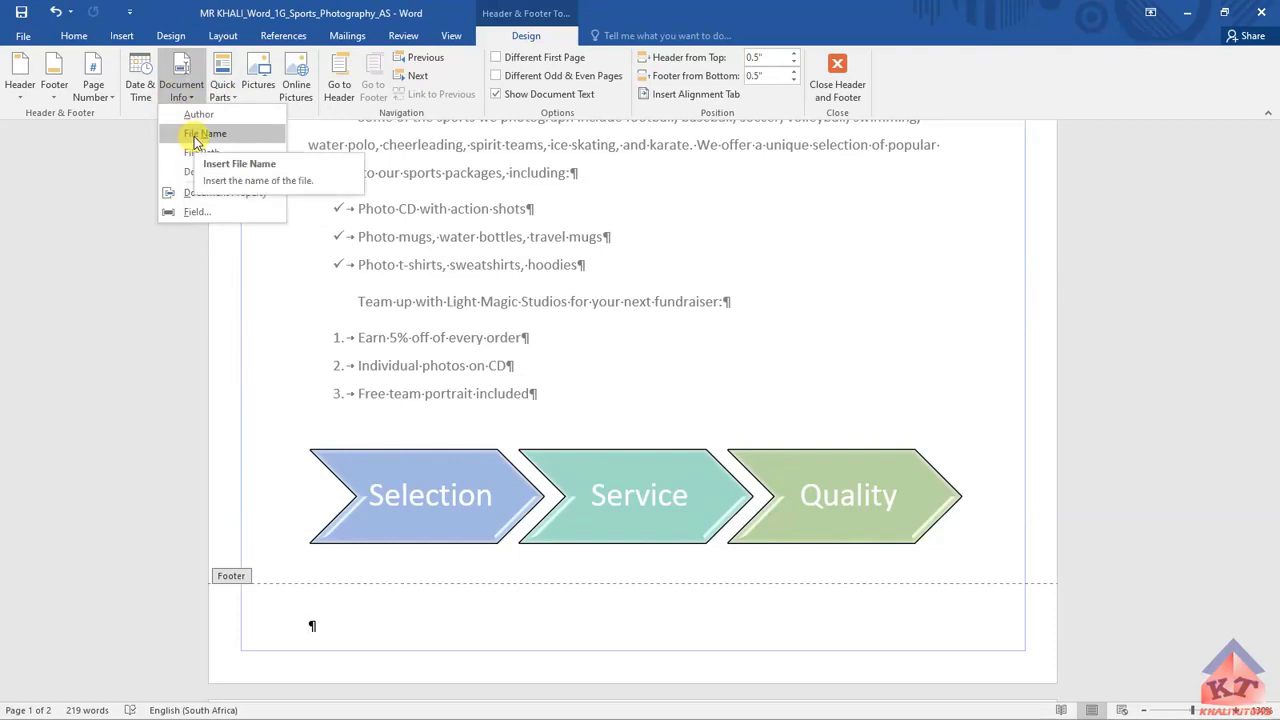
click(196, 137)
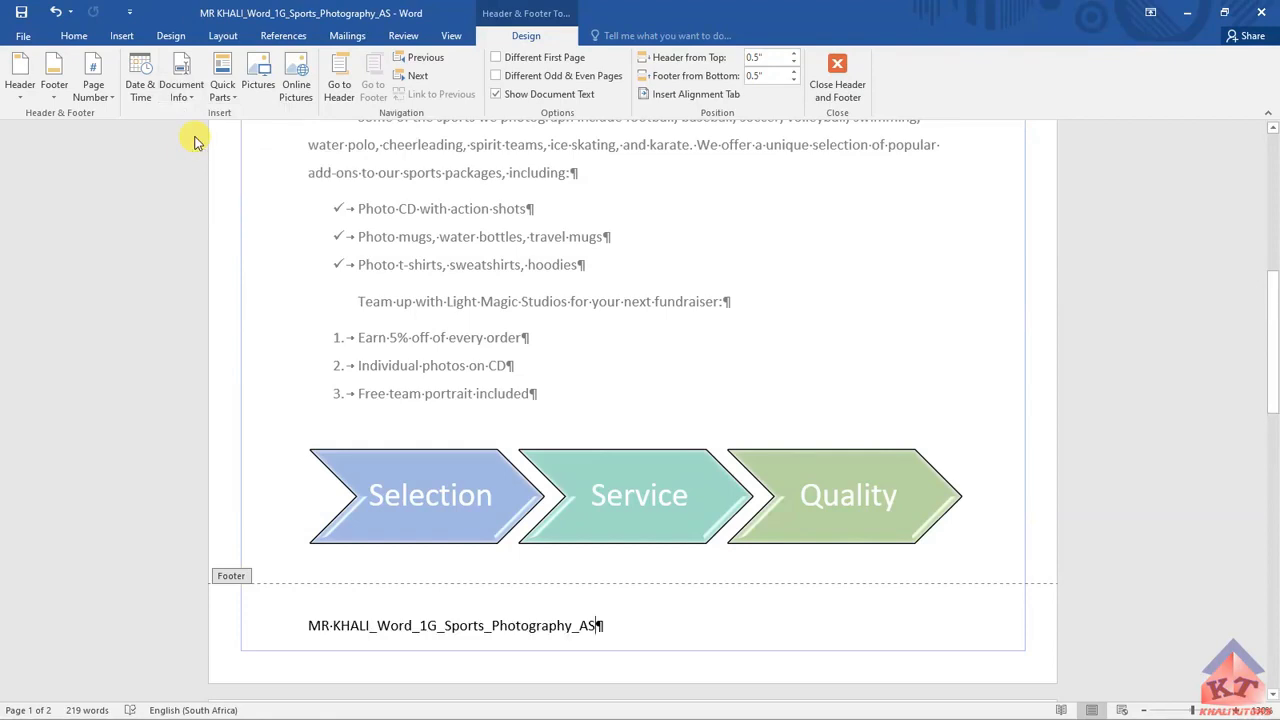
key(Escape)
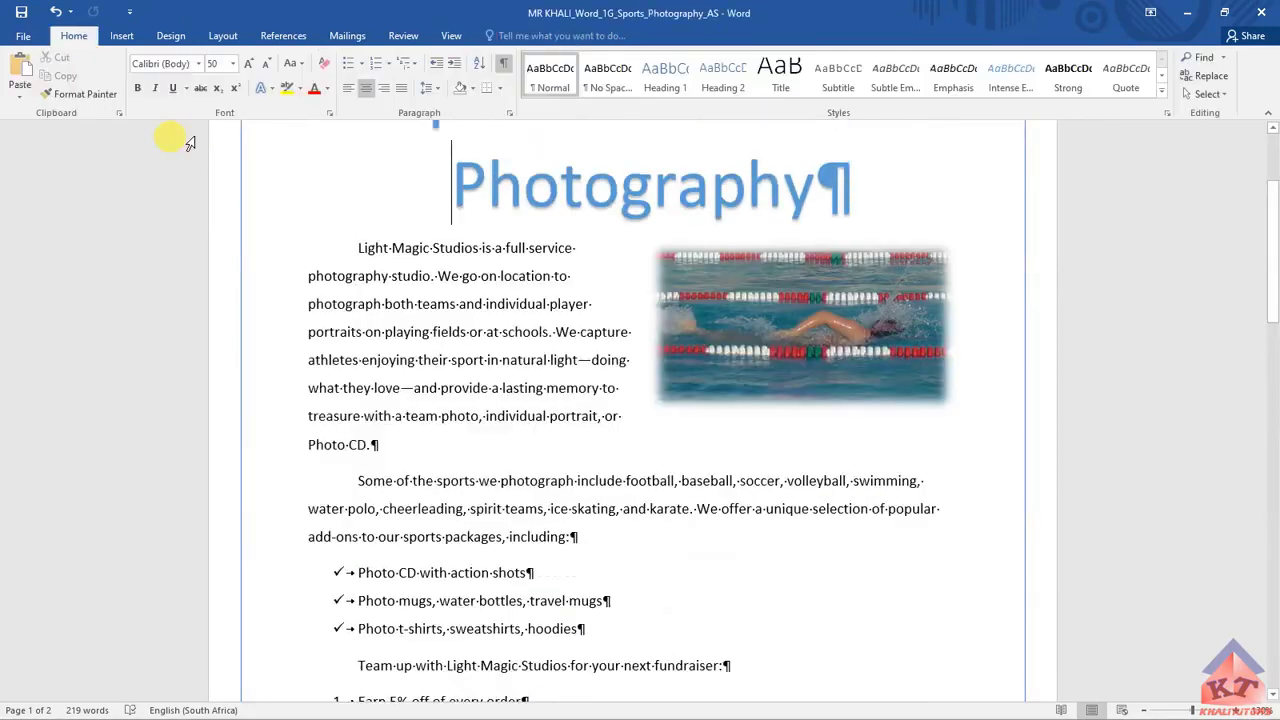
Save the flyer with the Quick Access Save button
key(alt+n)
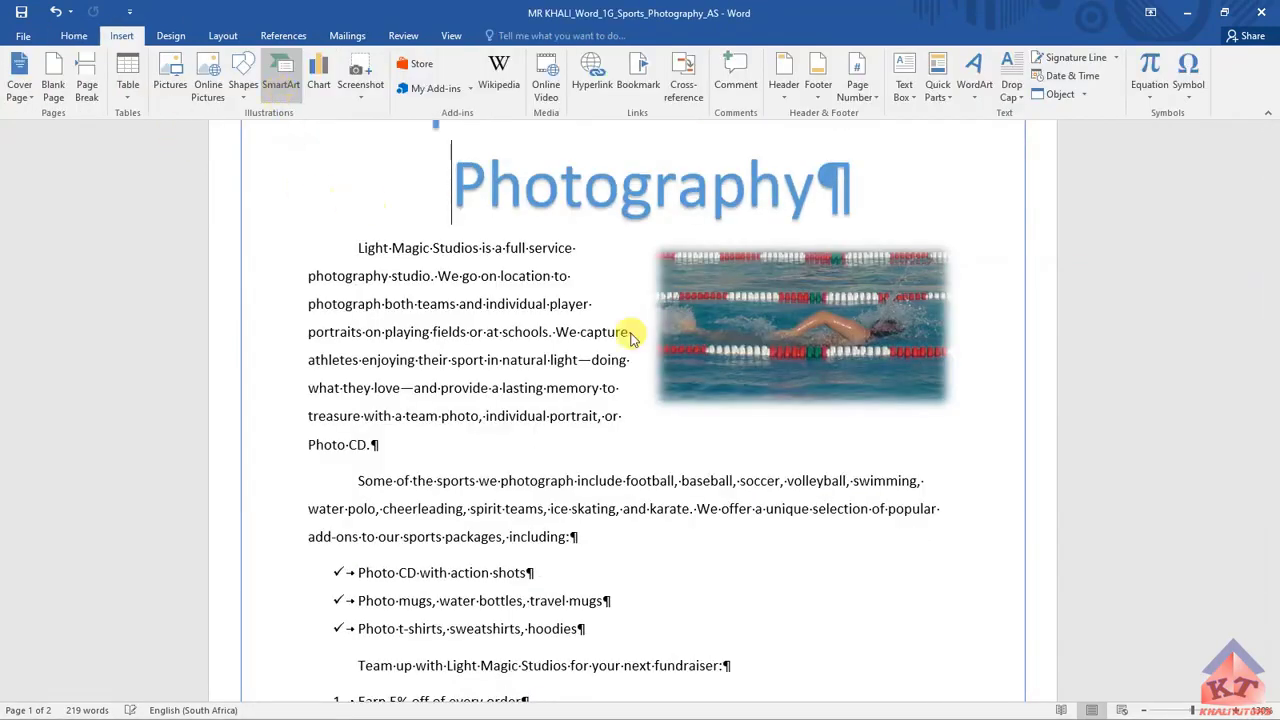
key(alt+s)
key(ctrl+Page_Down)
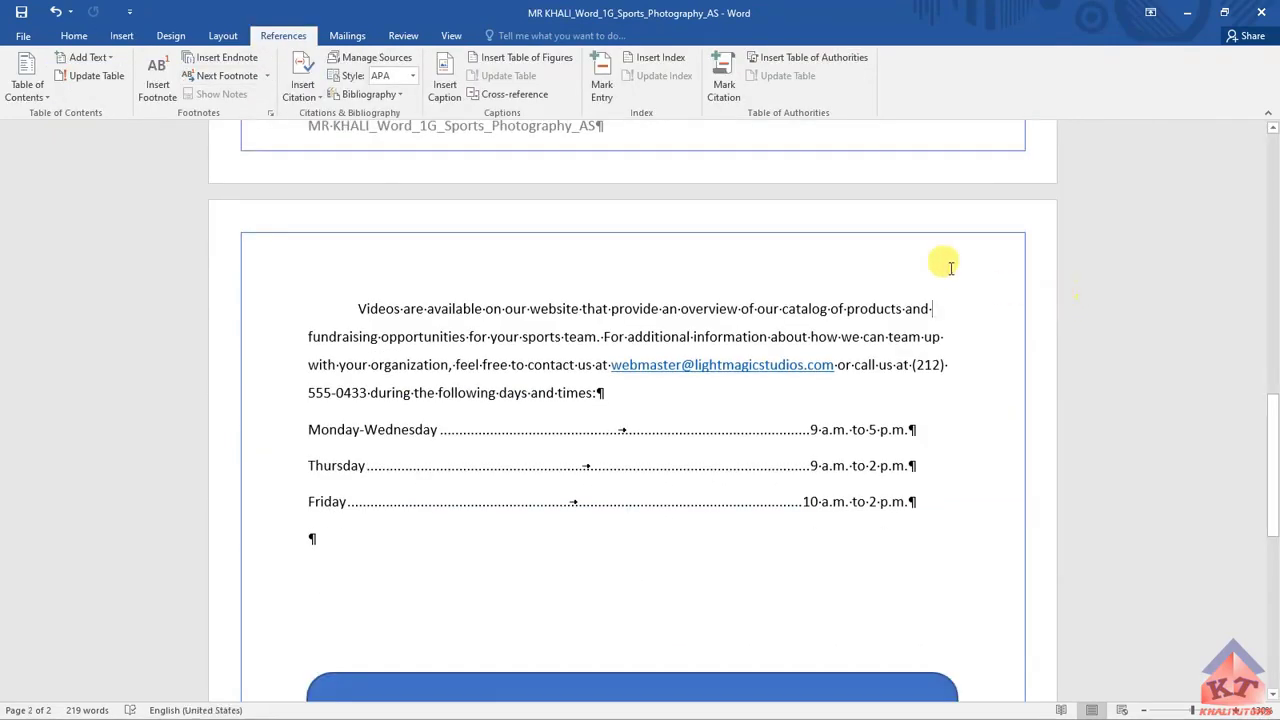
scroll(1017, 271, up, 3)
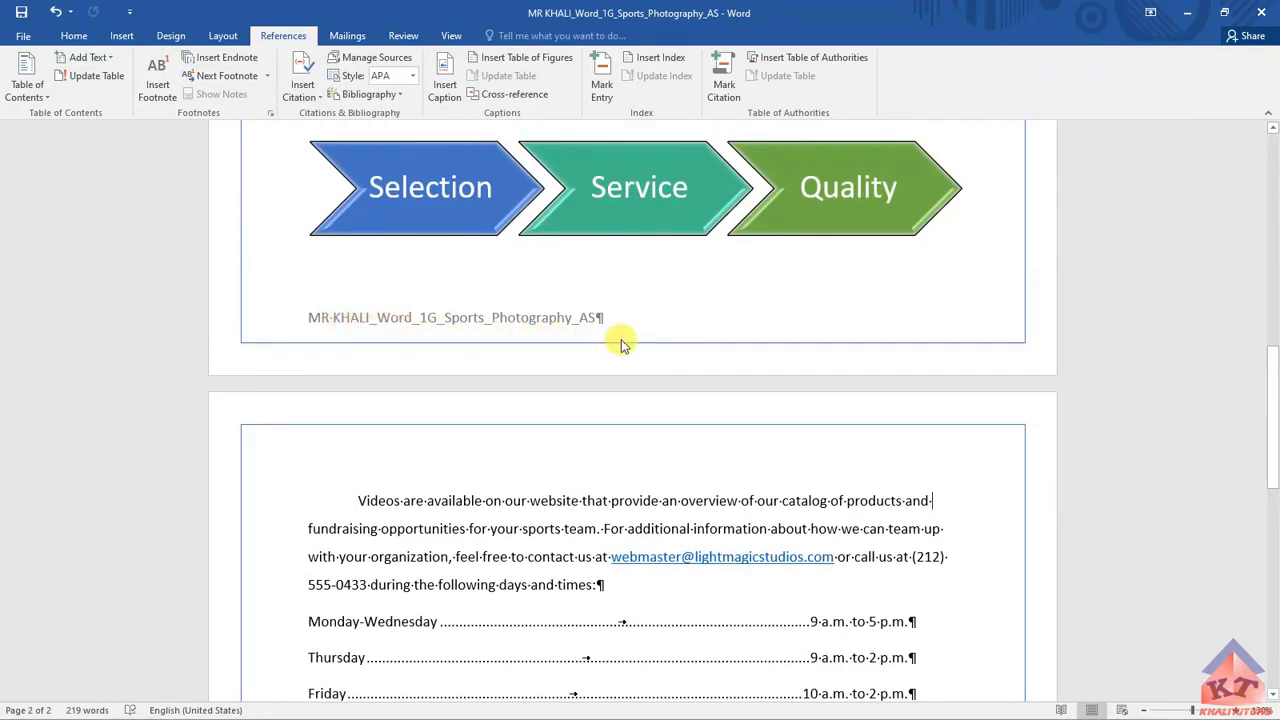
click(21, 12)
Scroll through both pages to check the file name in each footer
scroll(960, 338, down, 8)
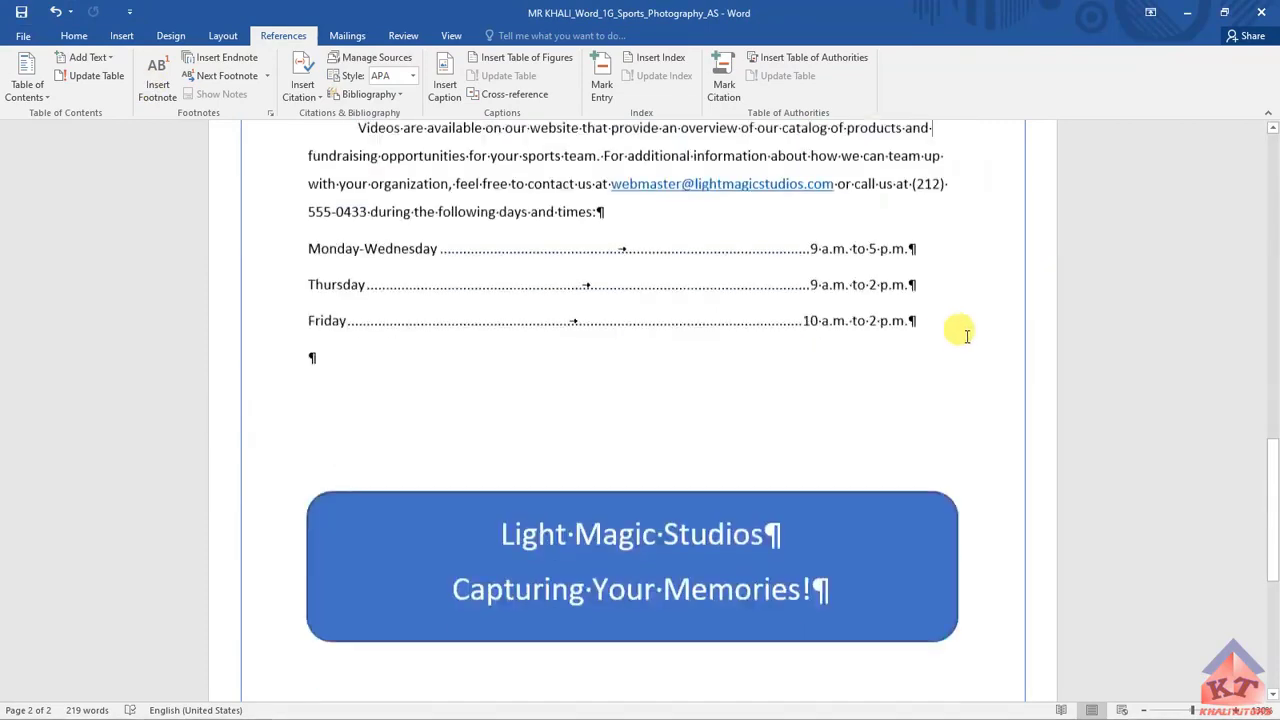
scroll(964, 335, up, 1)
scroll(966, 336, up, 15)
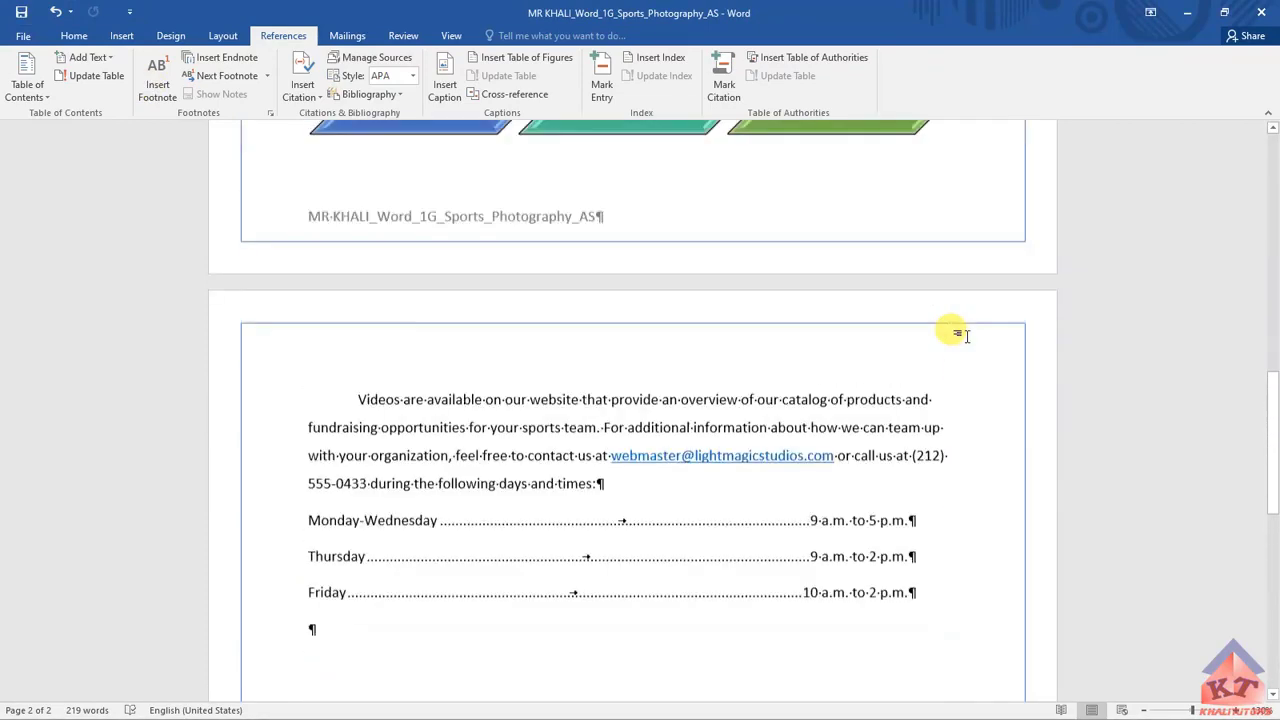
scroll(968, 336, down, 15)
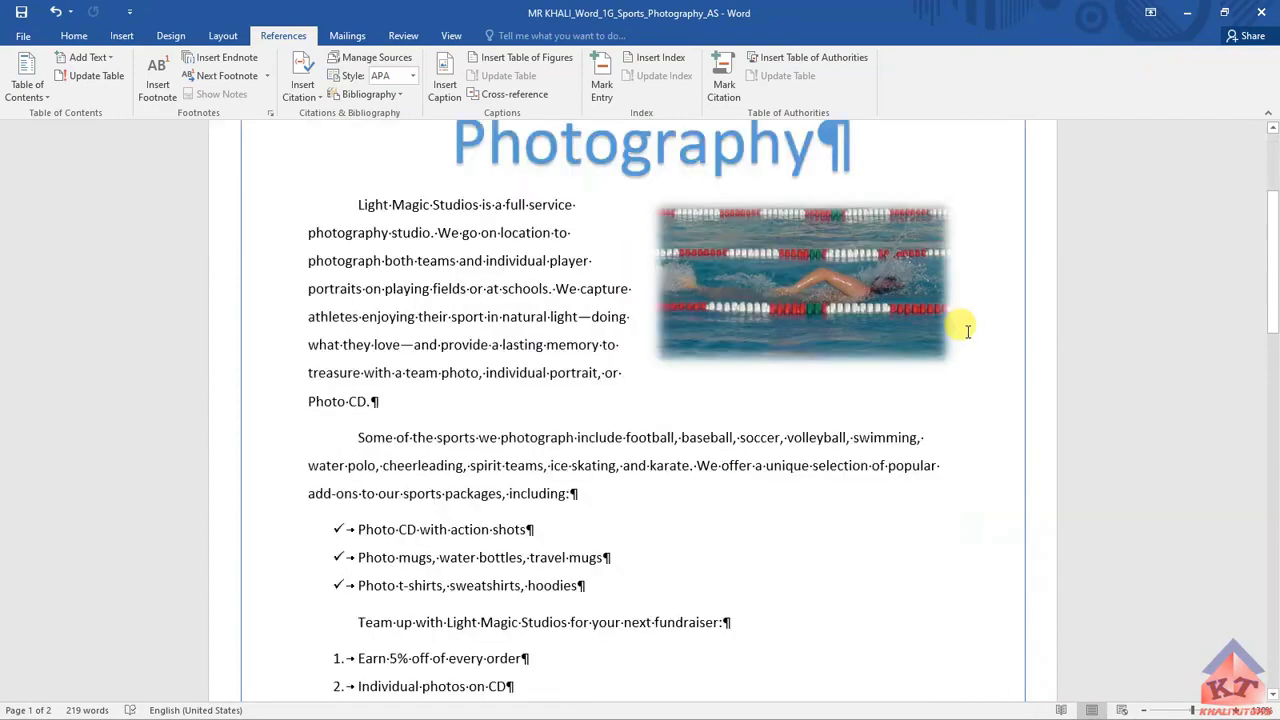
scroll(992, 328, down, 3)
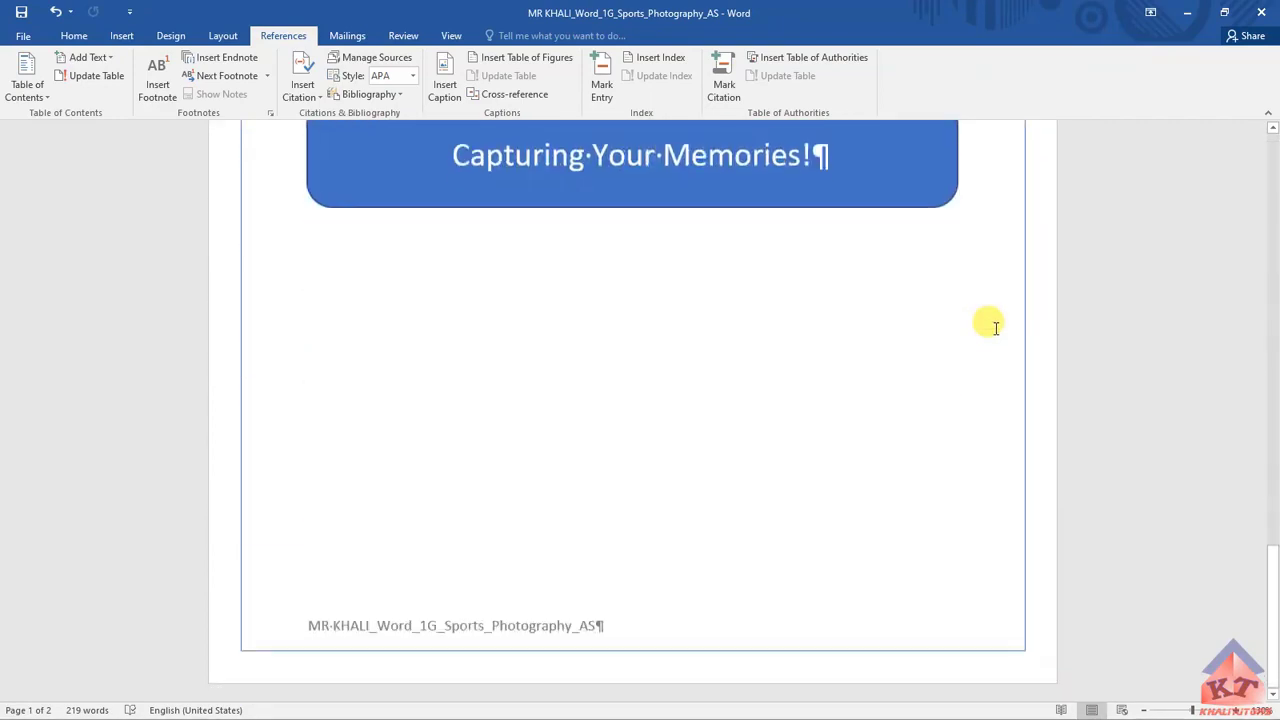